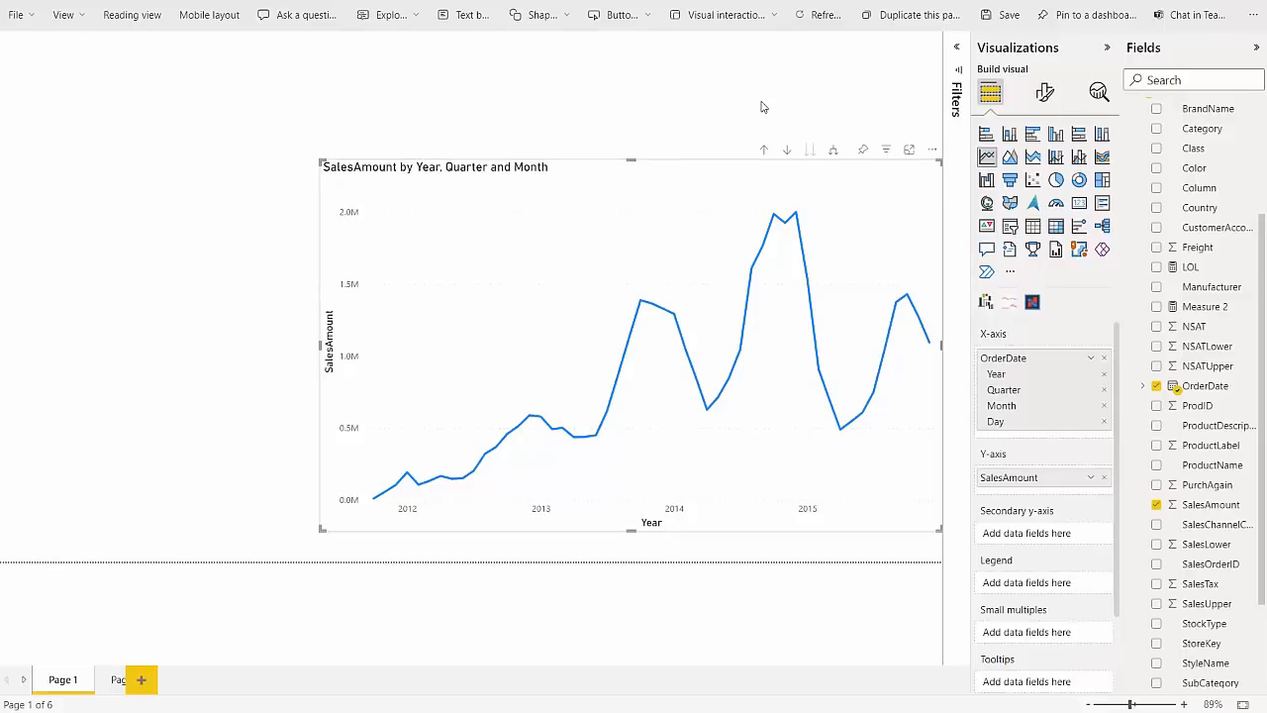
- Turn on data labels for the SalesAmount line chart and set their values' color to the theme blue
click(1045, 91)
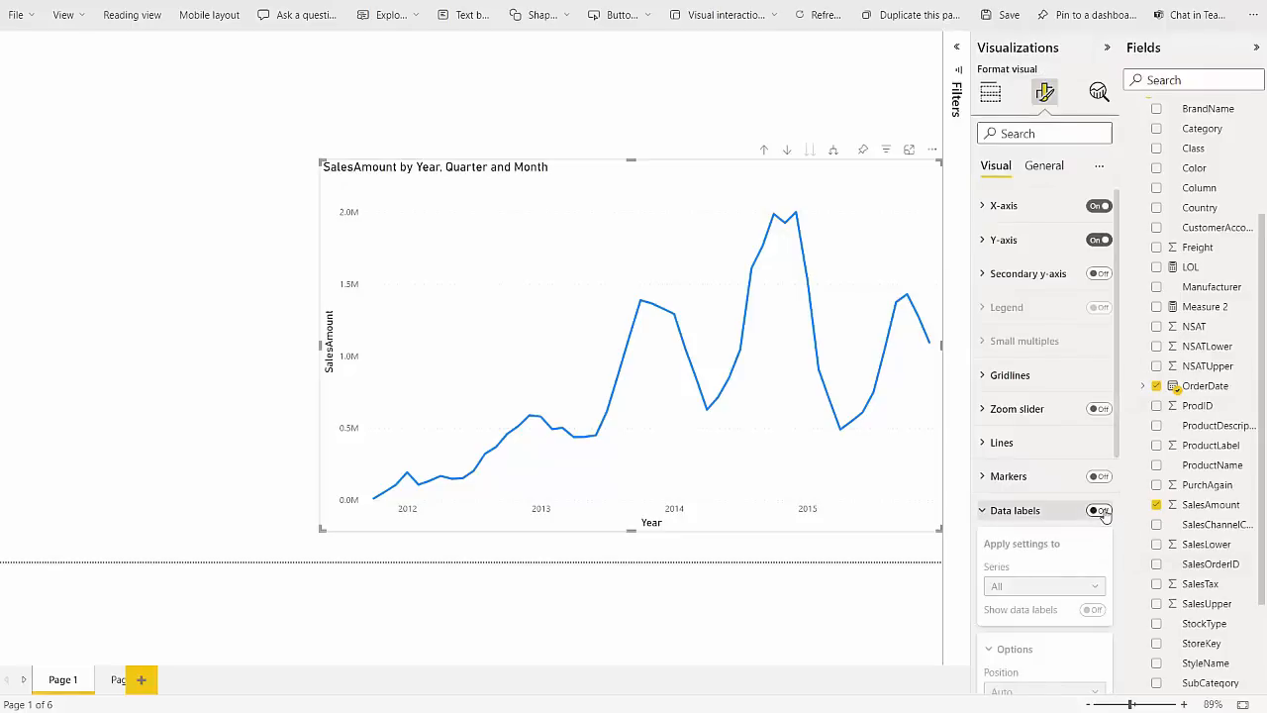
click(1099, 511)
scroll(1059, 519, down, 3)
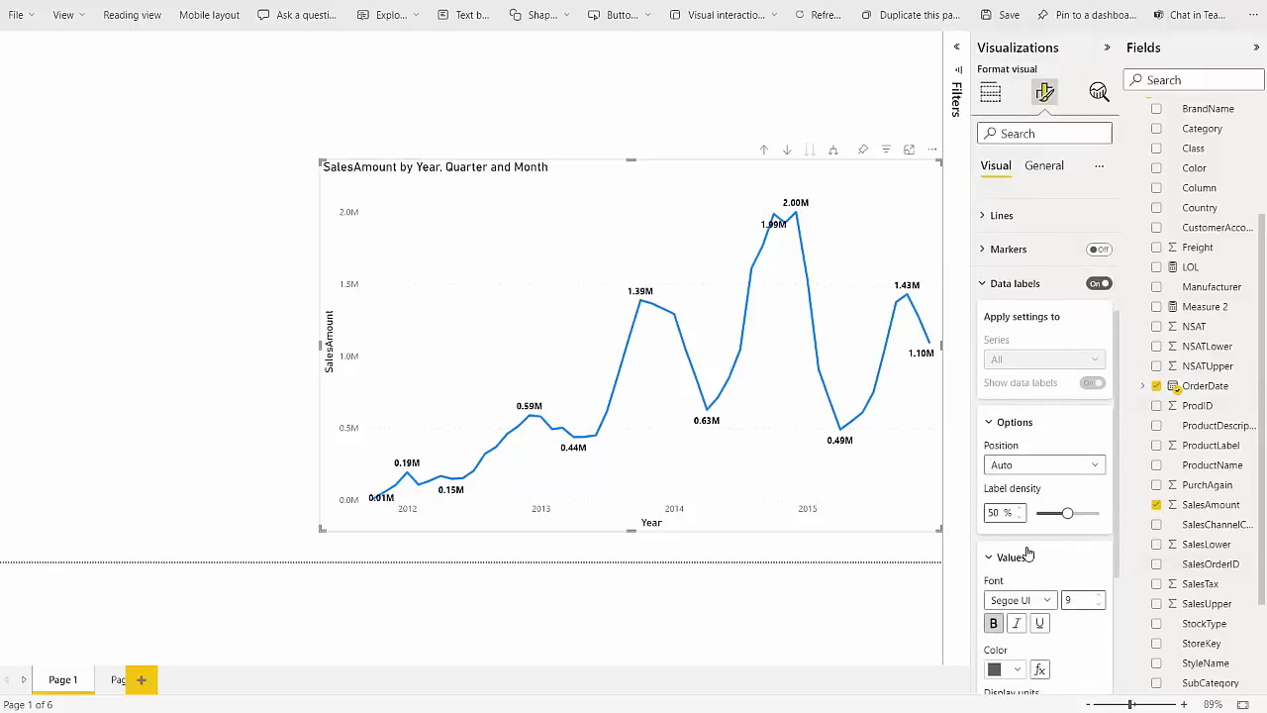
scroll(1028, 554, down, 1)
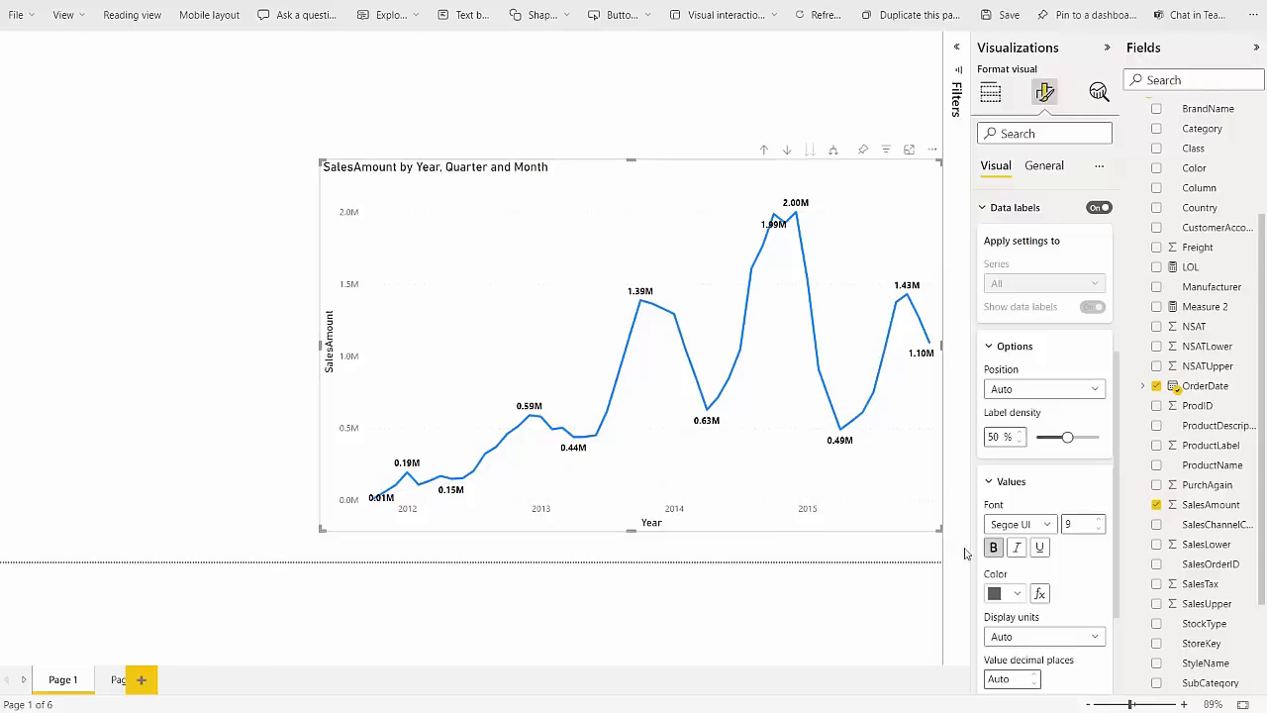
click(998, 596)
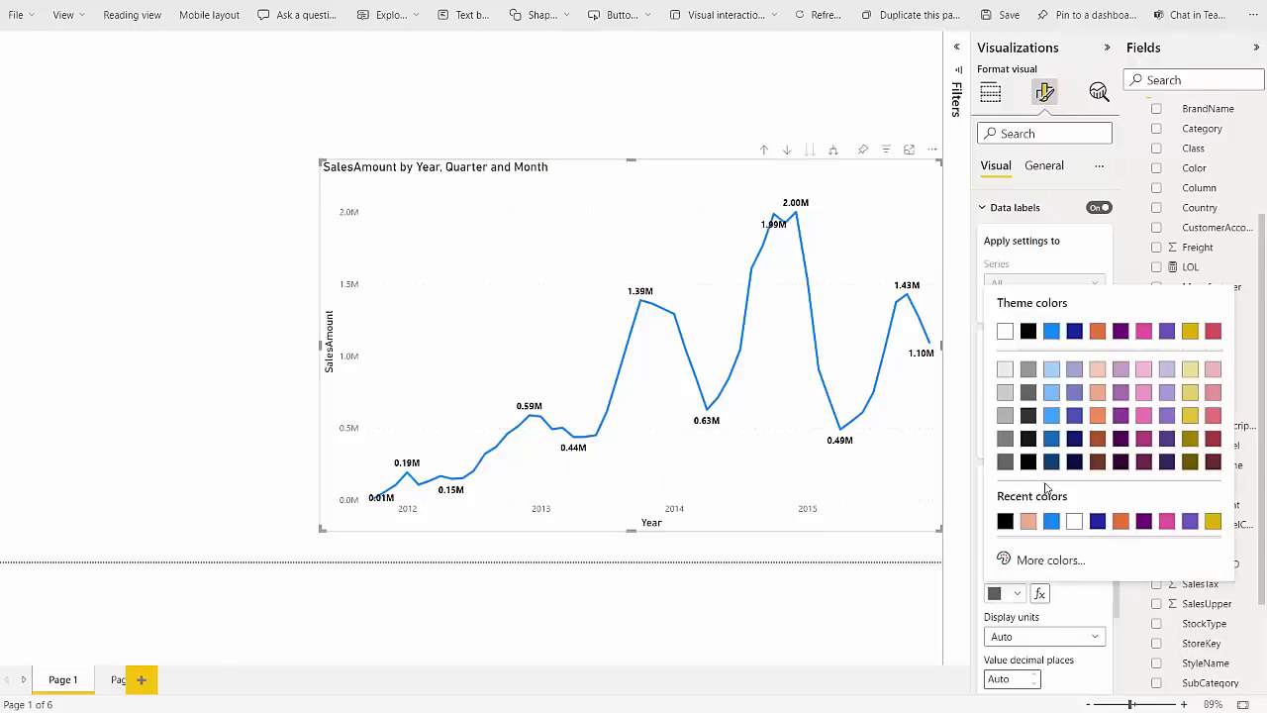
click(1051, 330)
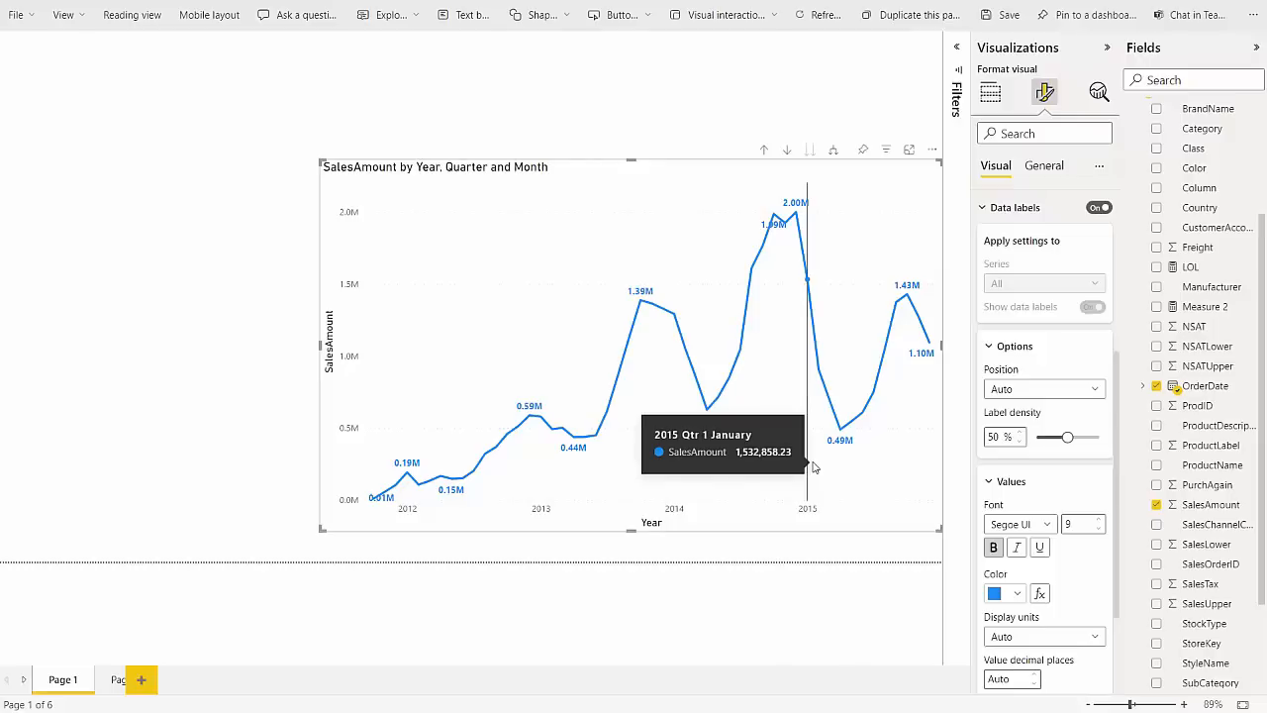
- Apply a gradient to the data label color based on Sum of SalesAmount, from red at the lowest value to blue at the highest
click(1039, 593)
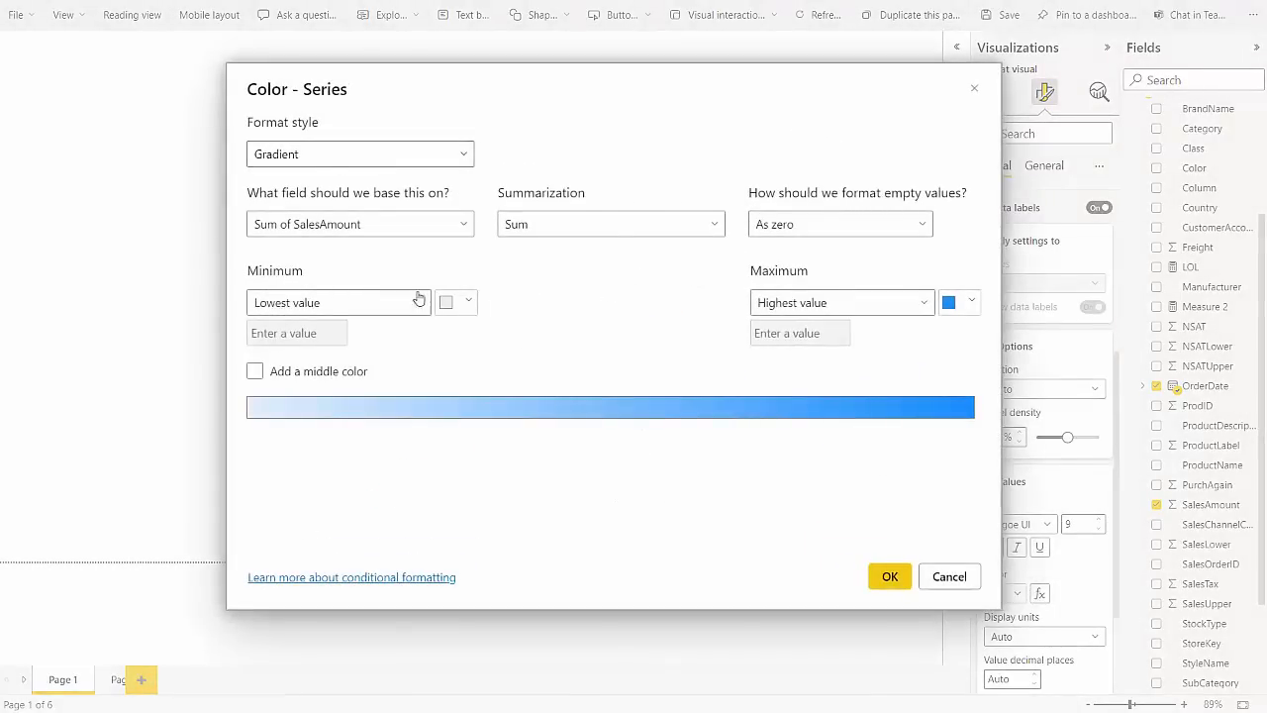
click(470, 308)
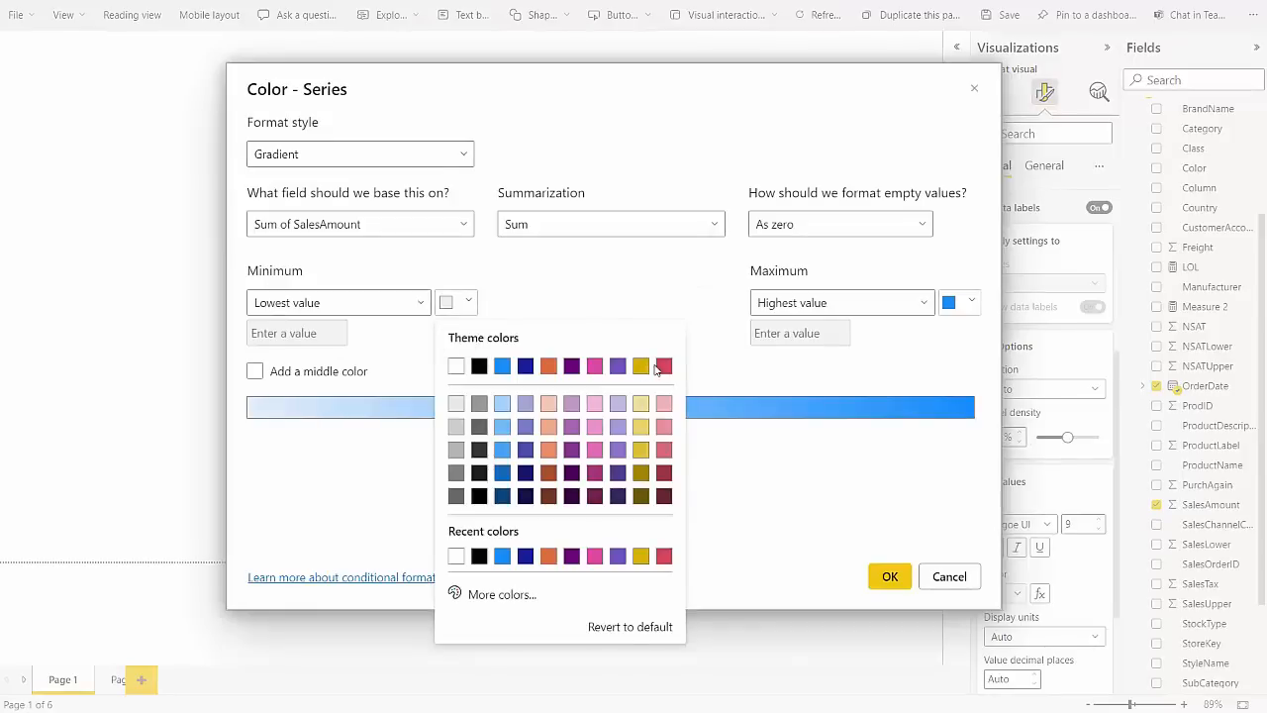
click(661, 367)
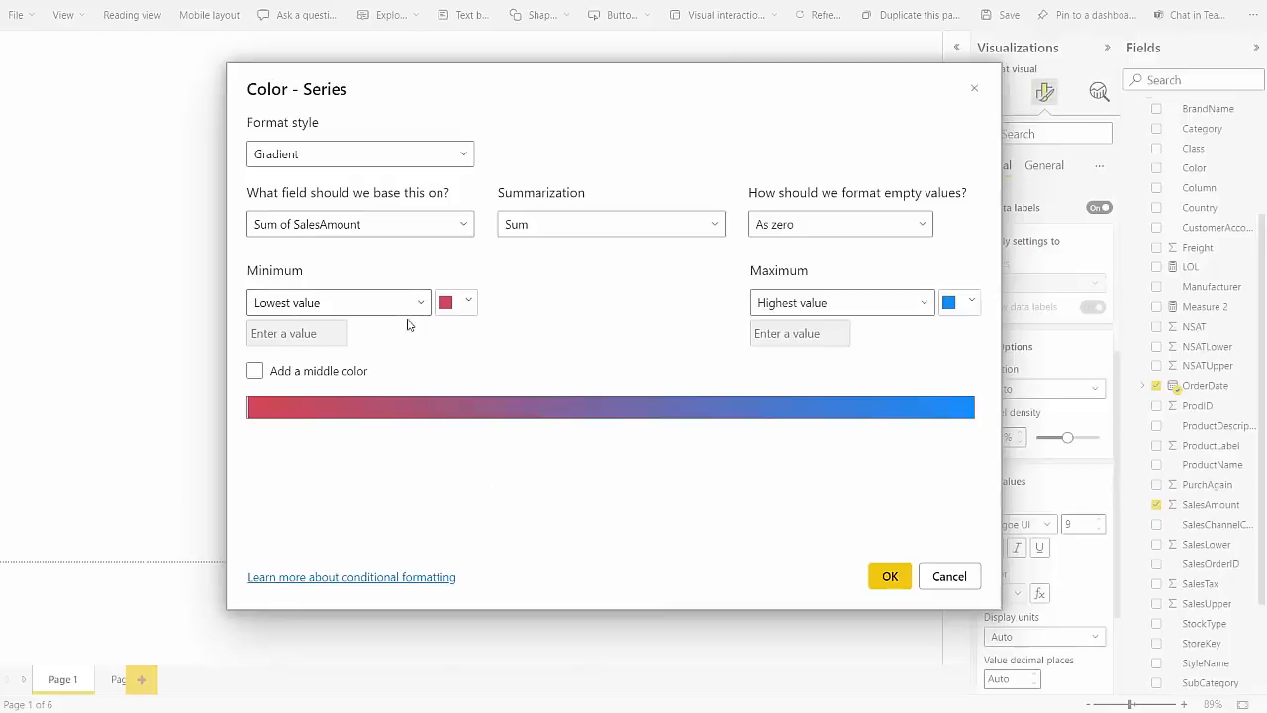
click(882, 585)
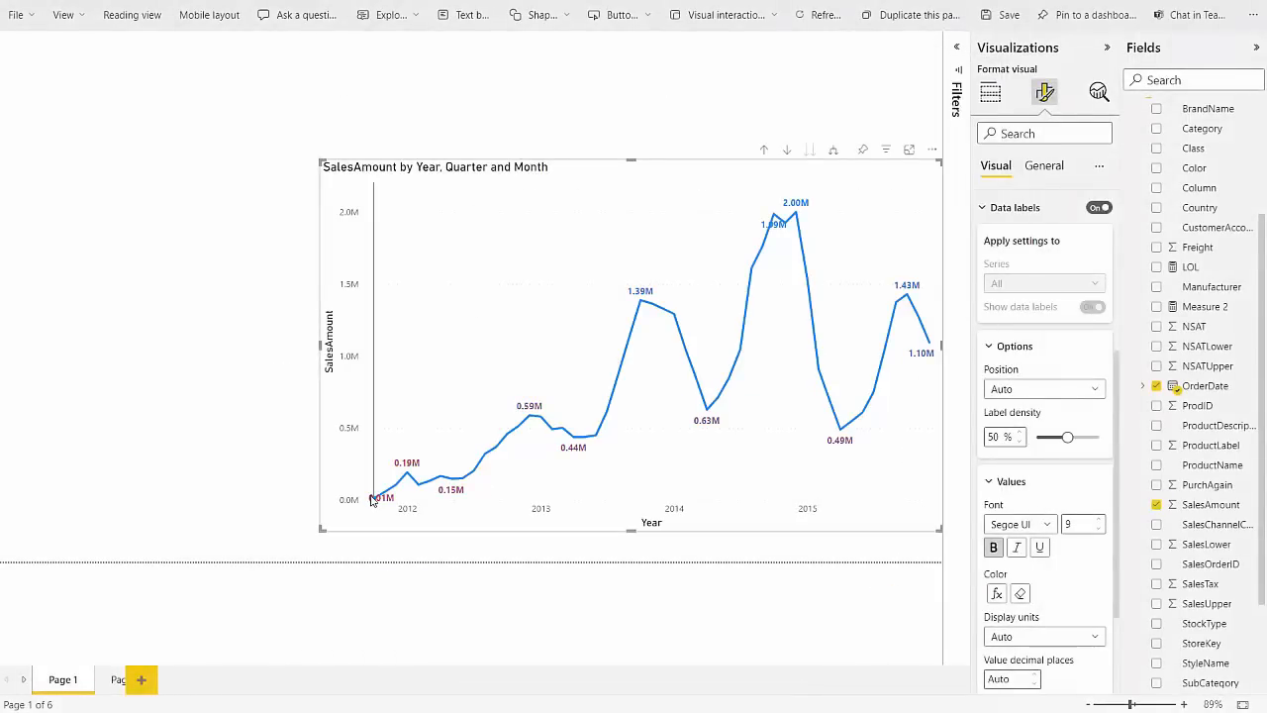
mouse_move(372, 500)
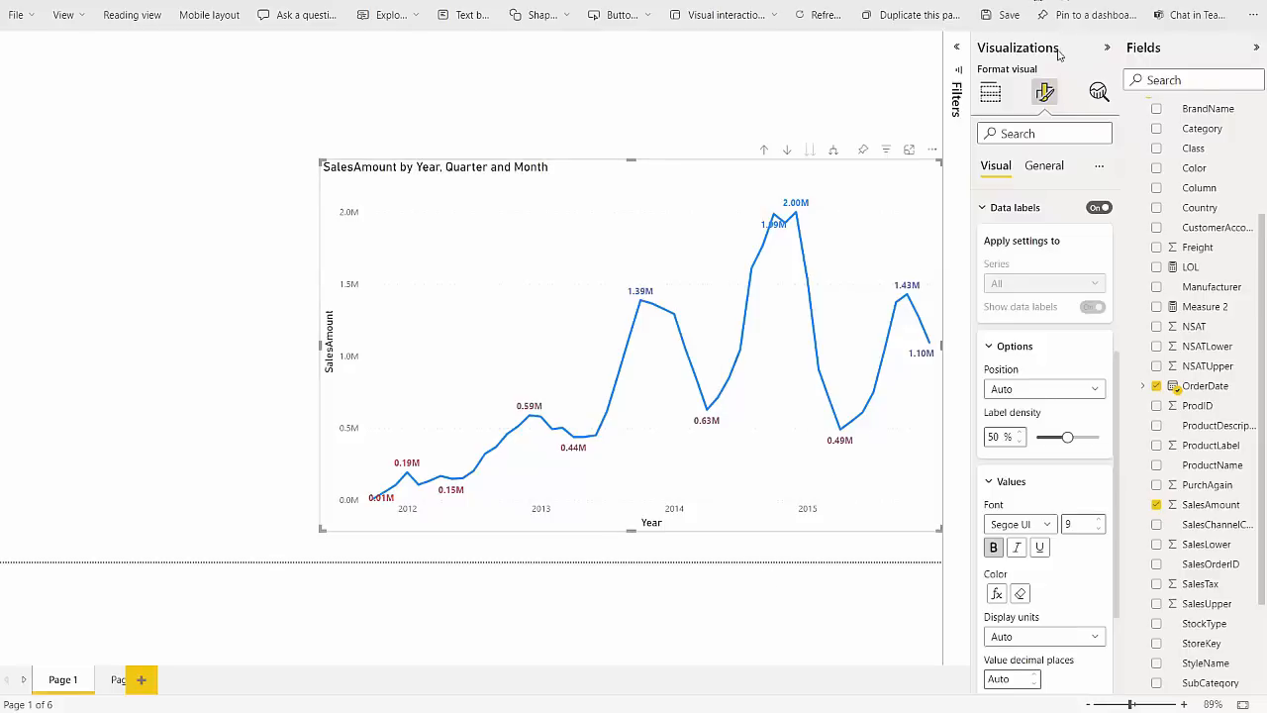
- Add the NSAT field to the chart's Y-axis and choose NSAT as the series for the data label settings
click(992, 98)
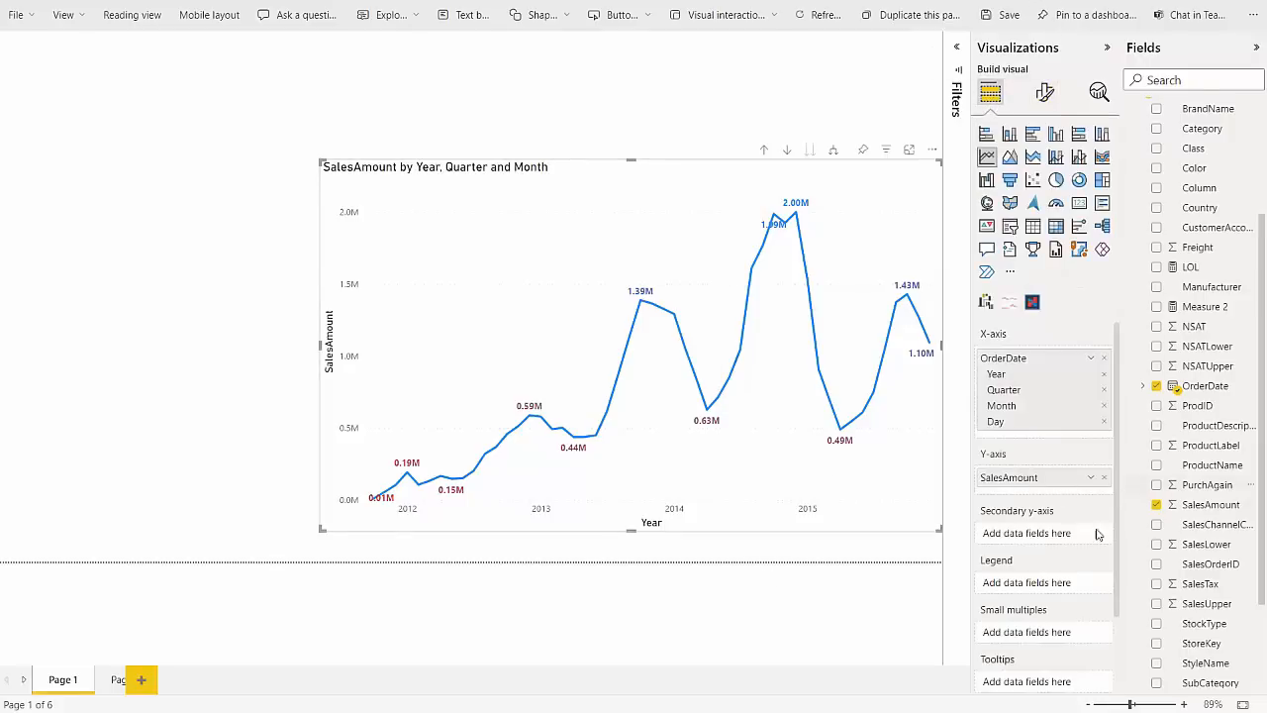
drag(1193, 326, 1047, 490)
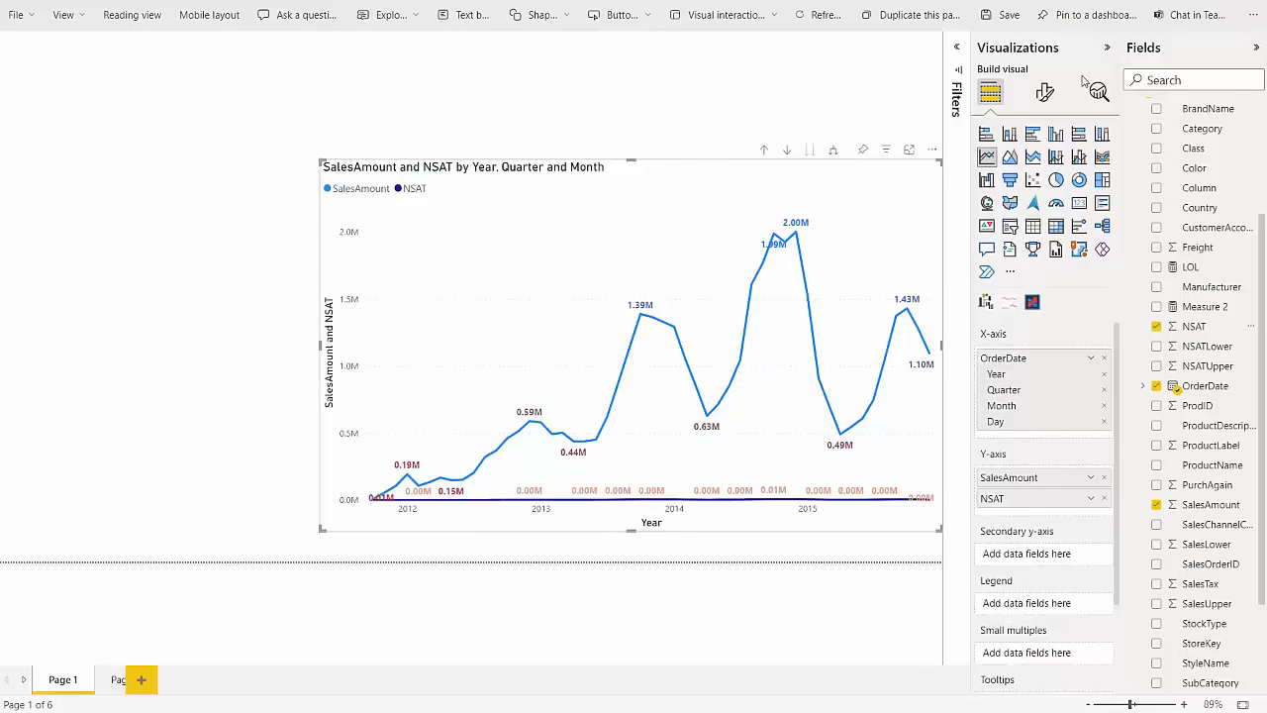
click(1049, 99)
scroll(987, 486, down, 3)
click(1047, 284)
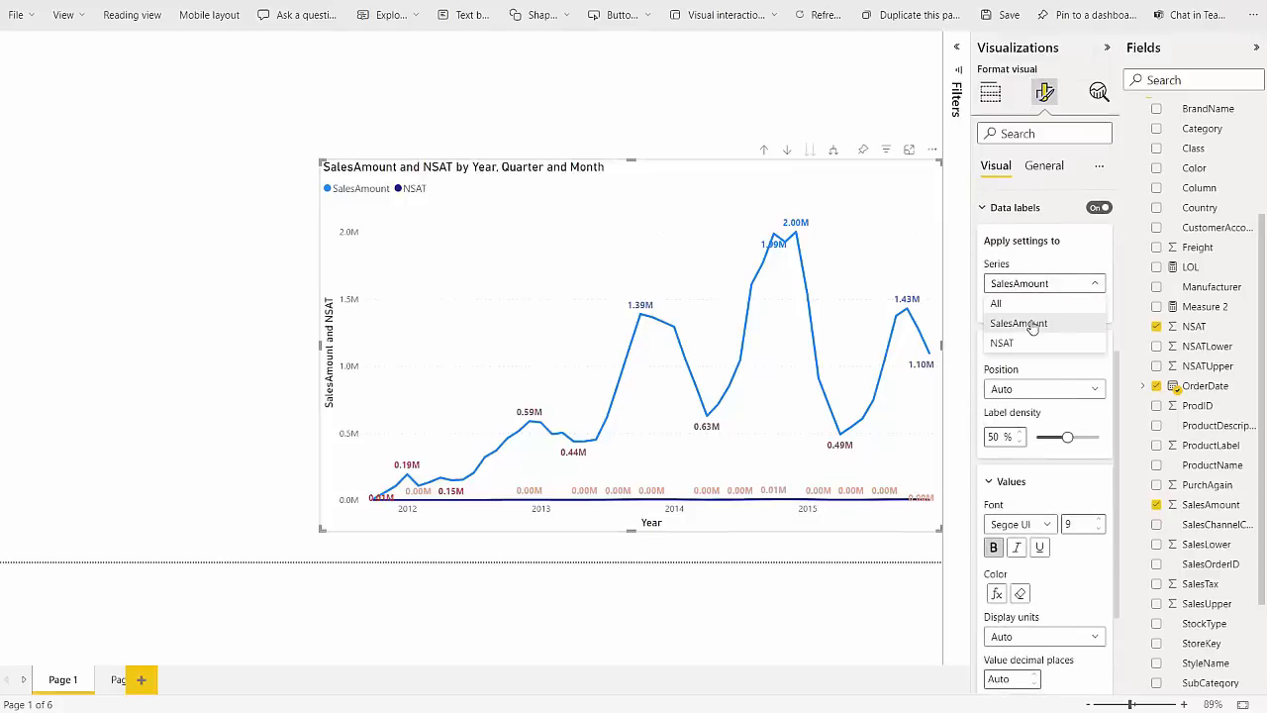
click(1024, 343)
scroll(1040, 534, down, 2)
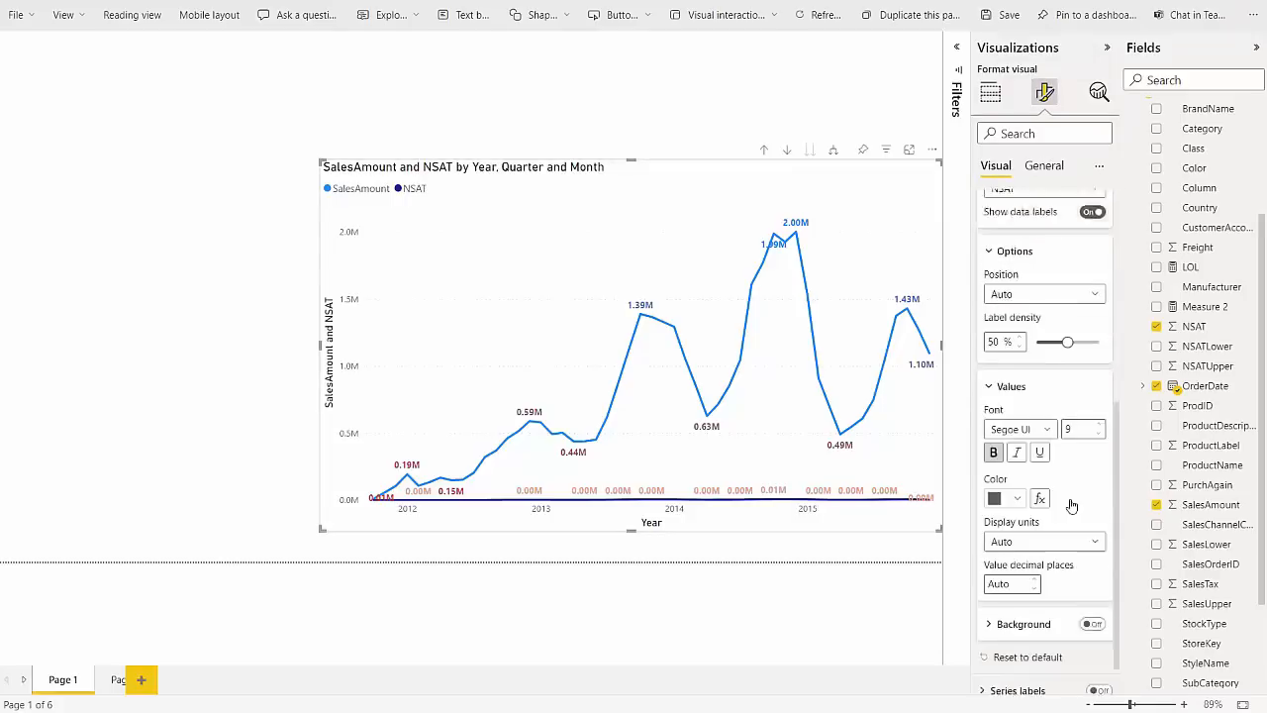
- Base the NSAT label color on rules, with the first condition set to >= 1000 as a number
click(1039, 451)
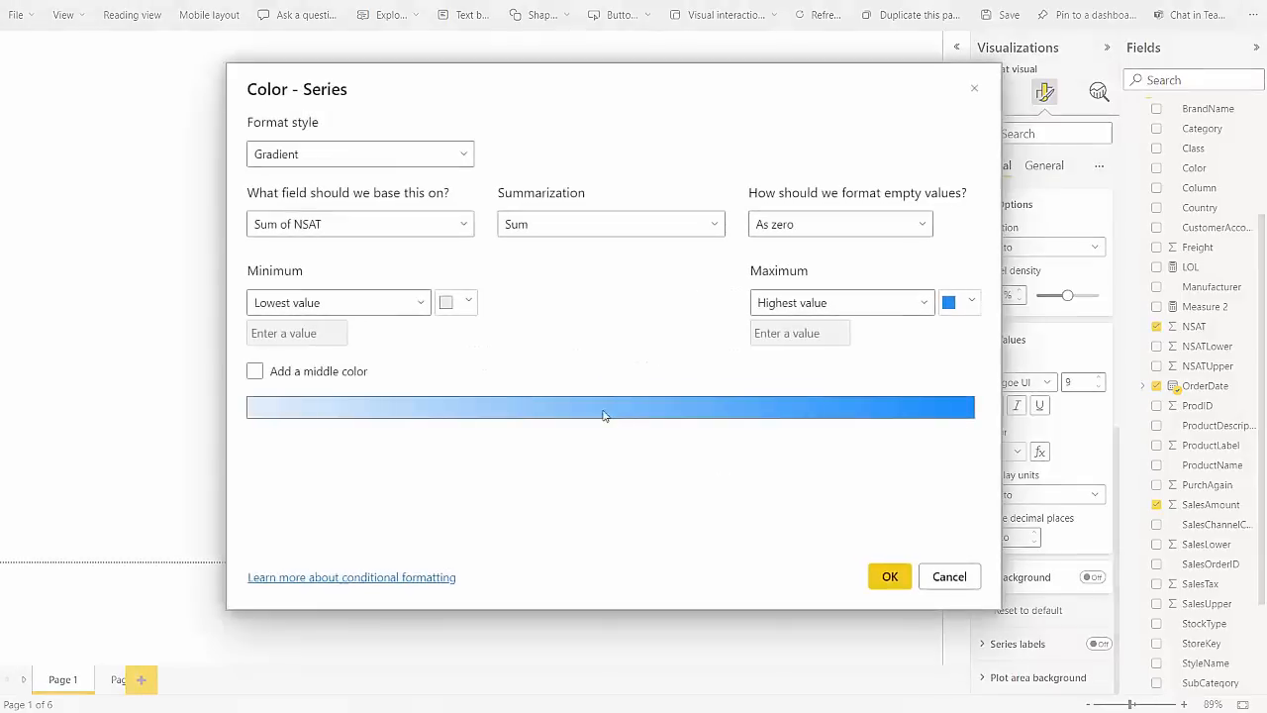
click(393, 164)
click(374, 208)
double_click(414, 293)
text(1000)
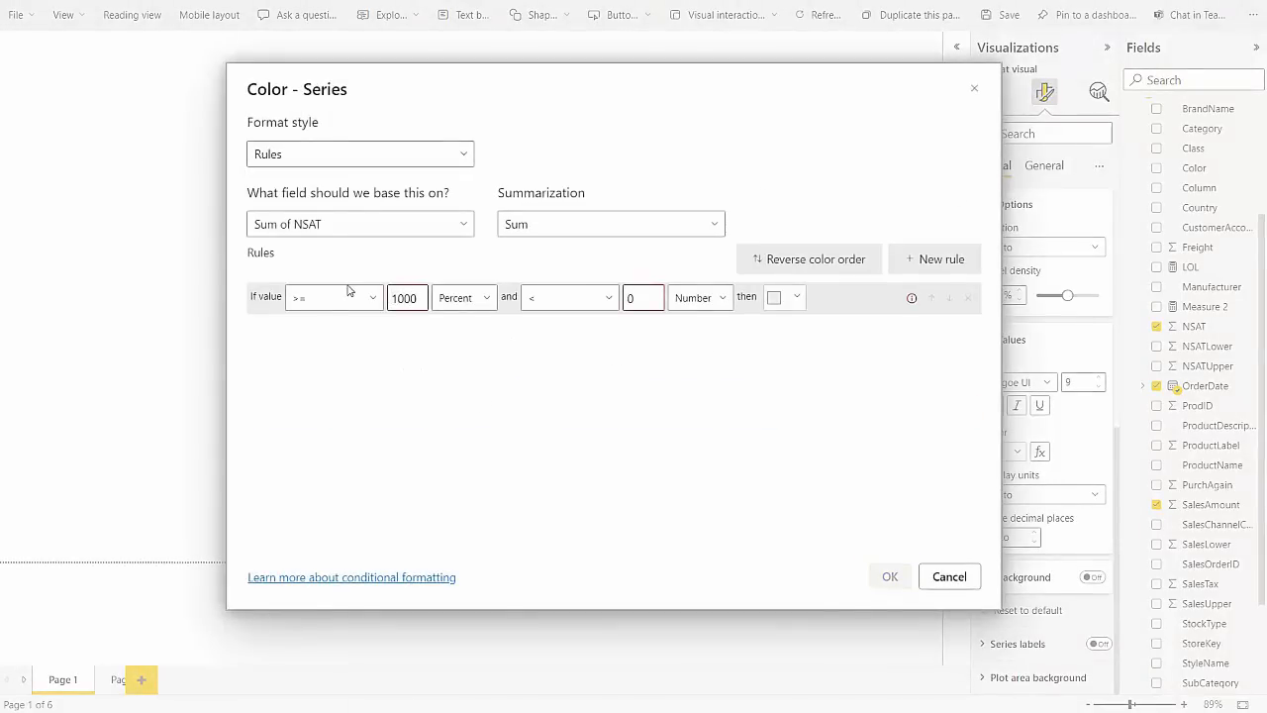
click(452, 301)
click(453, 325)
- Complete the NSAT color rule with an upper limit of < 500000 and red as the color, and apply it
click(653, 295)
key(BackSpace)
text(500000)
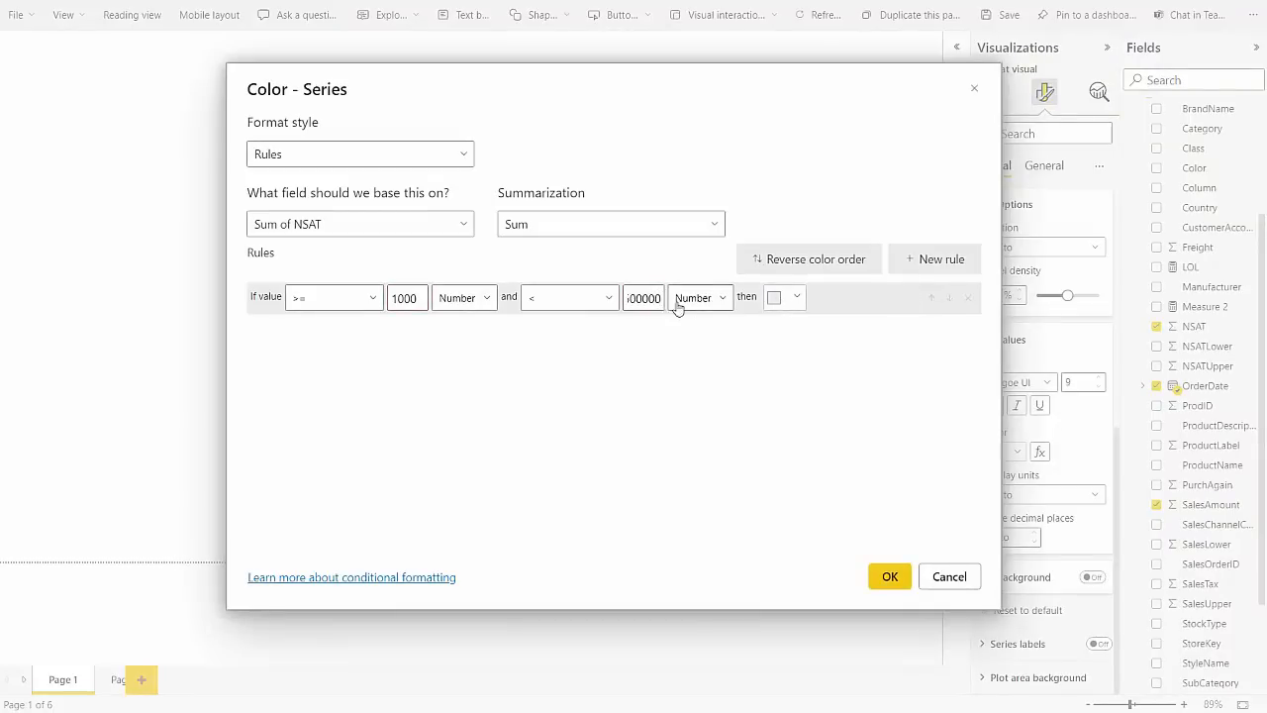
click(796, 303)
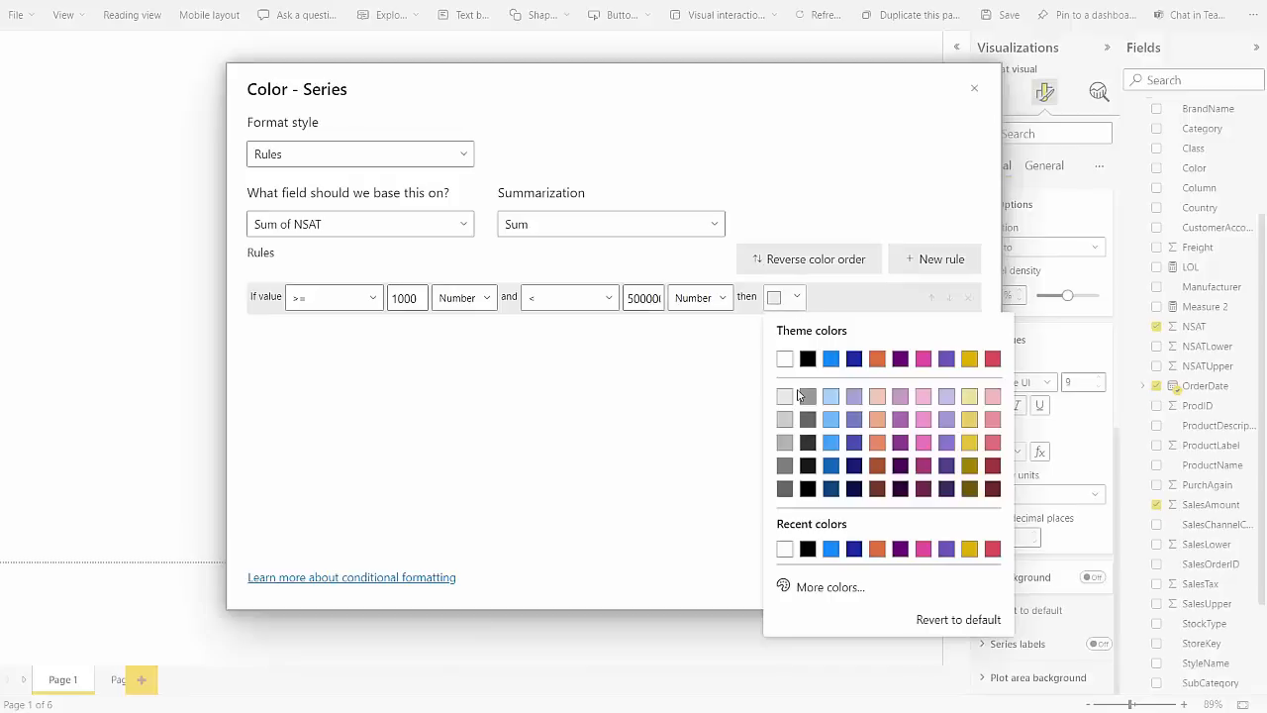
click(992, 358)
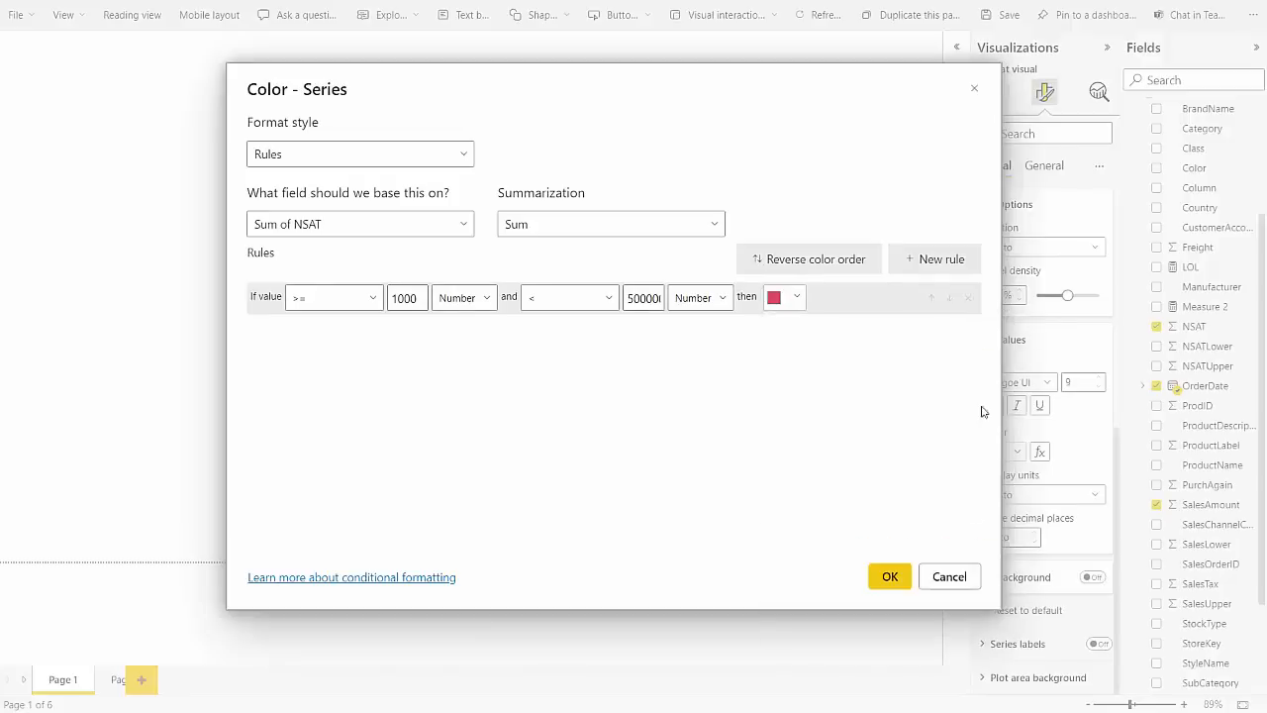
click(890, 577)
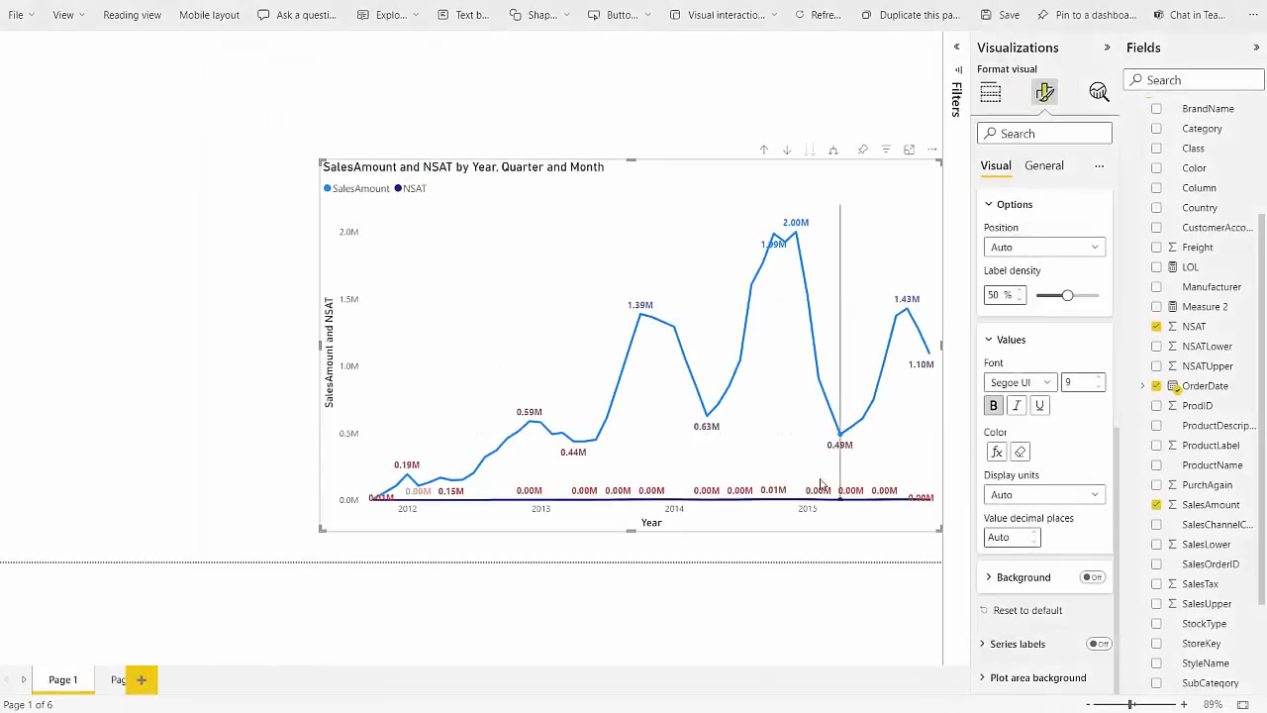
mouse_move(423, 498)
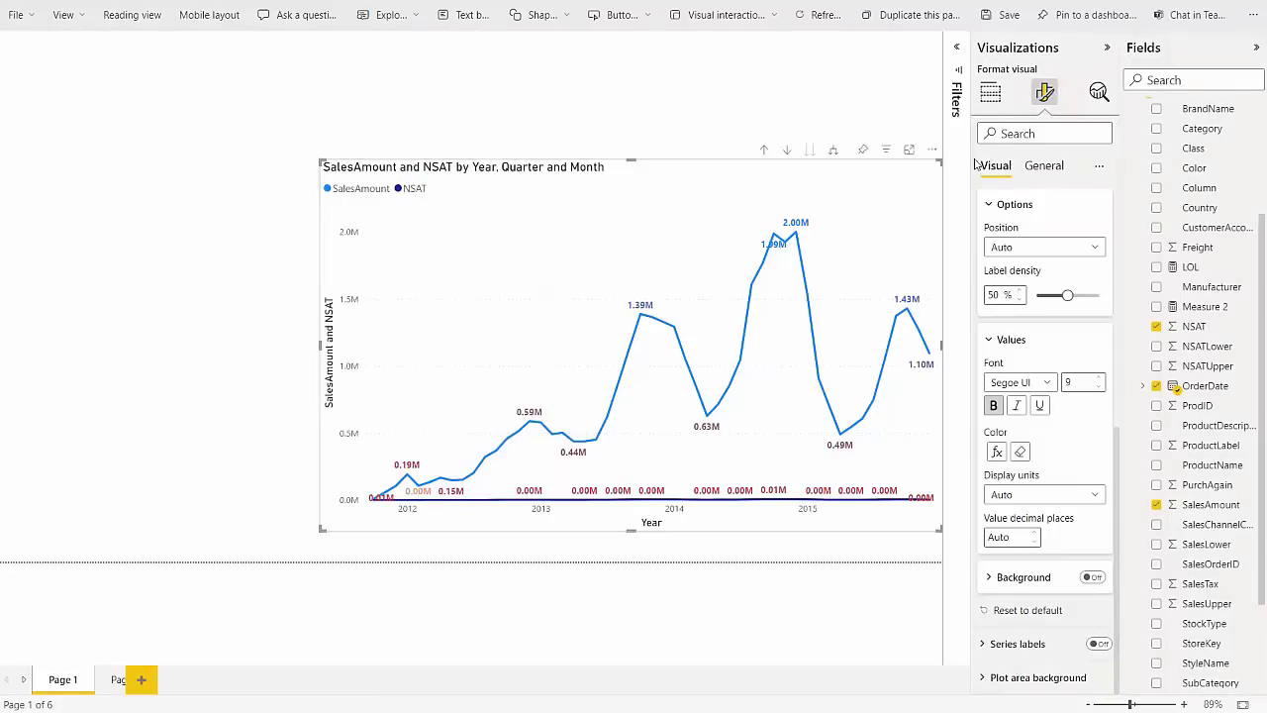
- Switch the data label settings to all series and set the label values' color to black
scroll(1051, 232, up, 2)
scroll(1051, 231, up, 2)
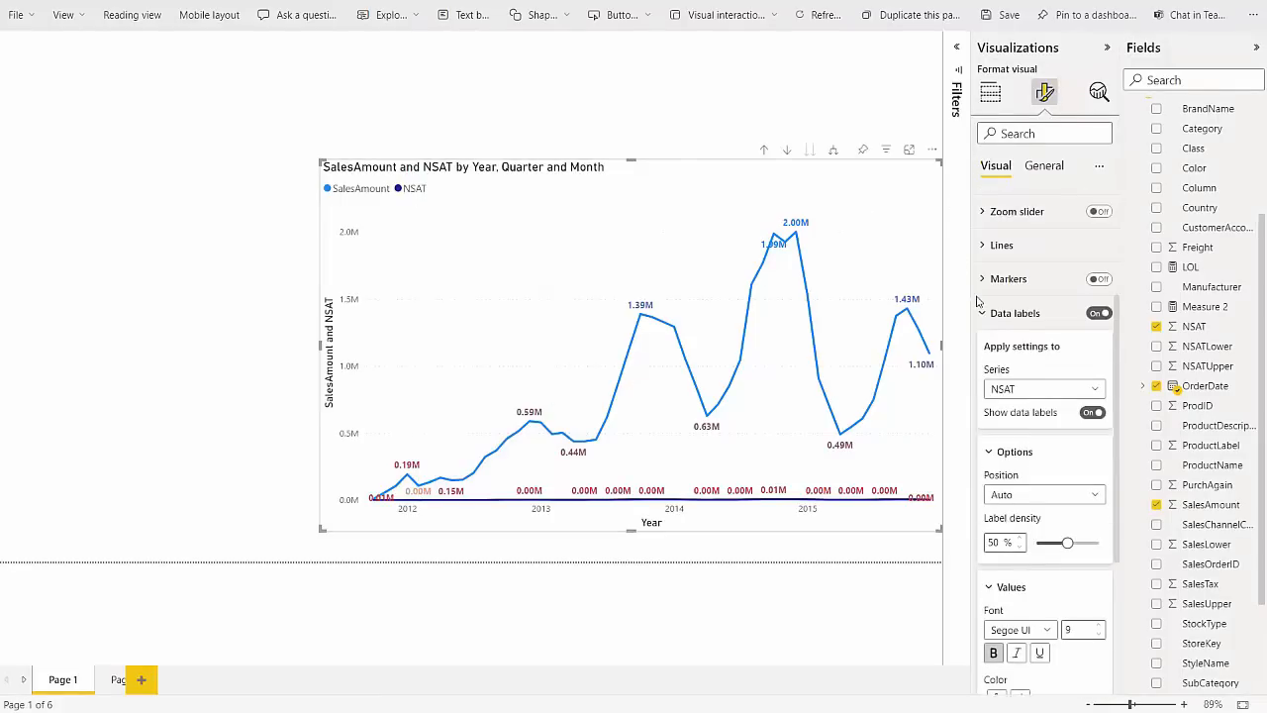
click(1008, 388)
click(1013, 409)
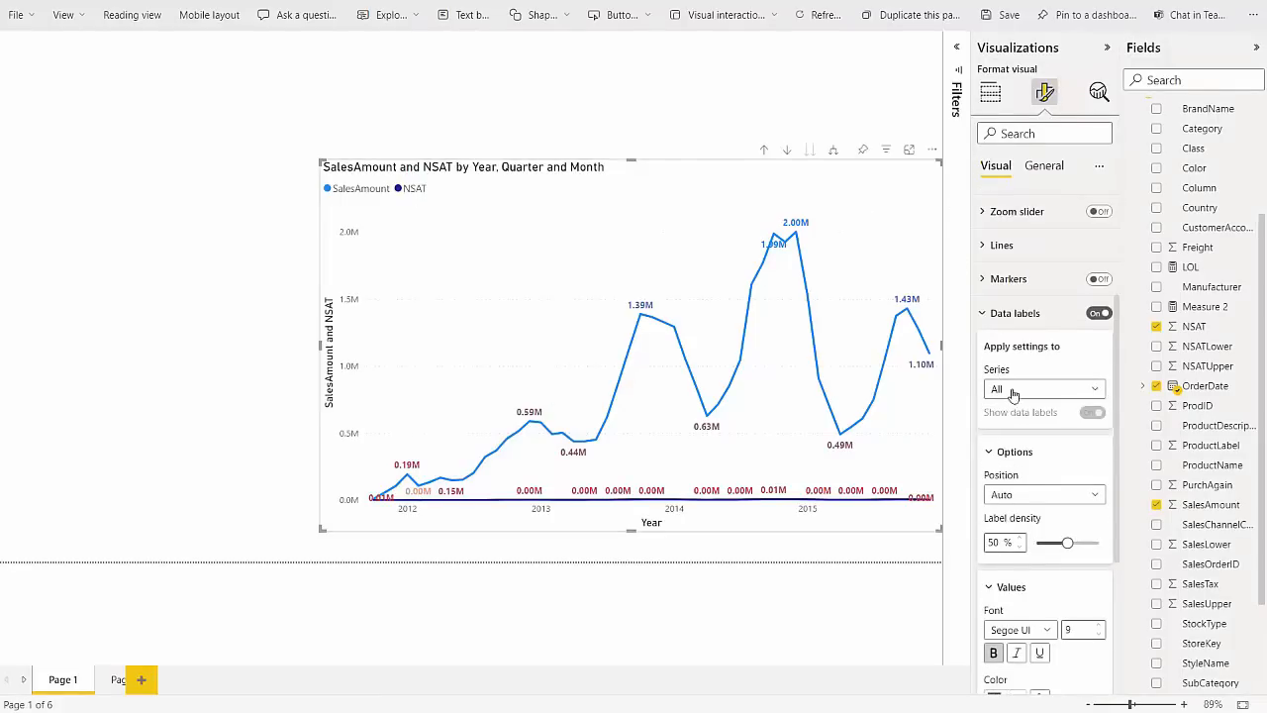
scroll(1015, 465, down, 2)
click(1039, 550)
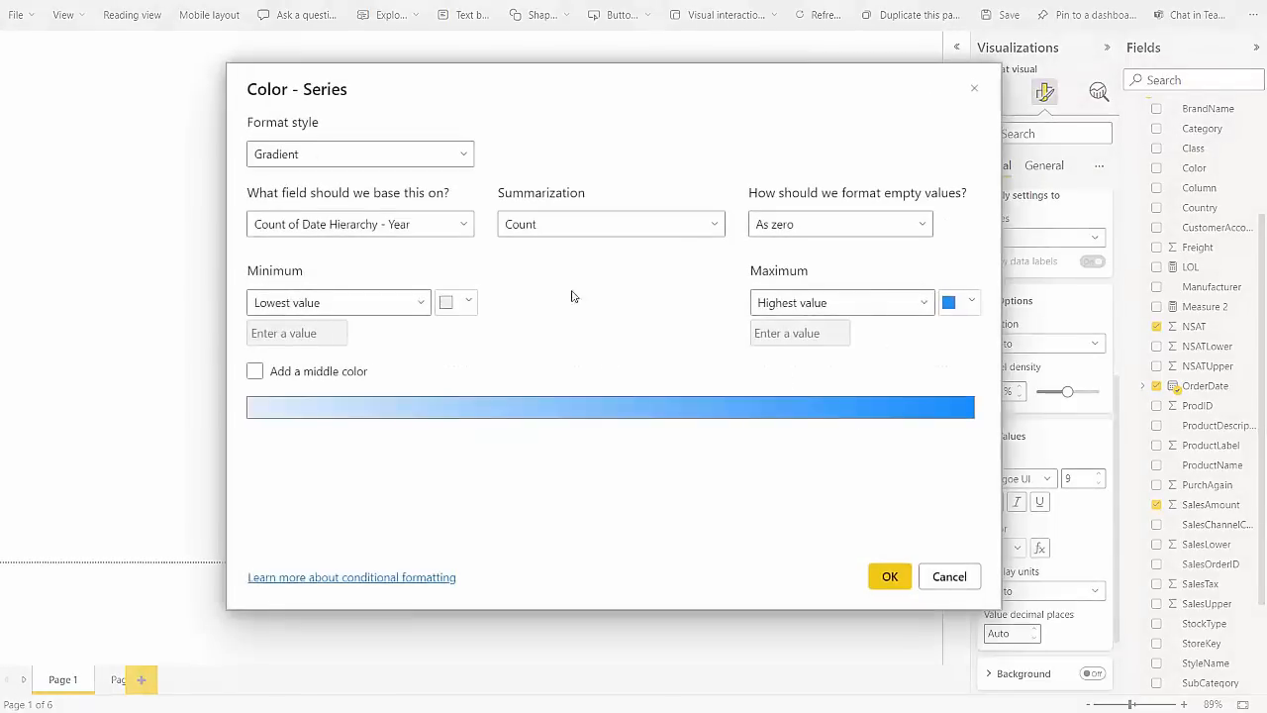
click(950, 575)
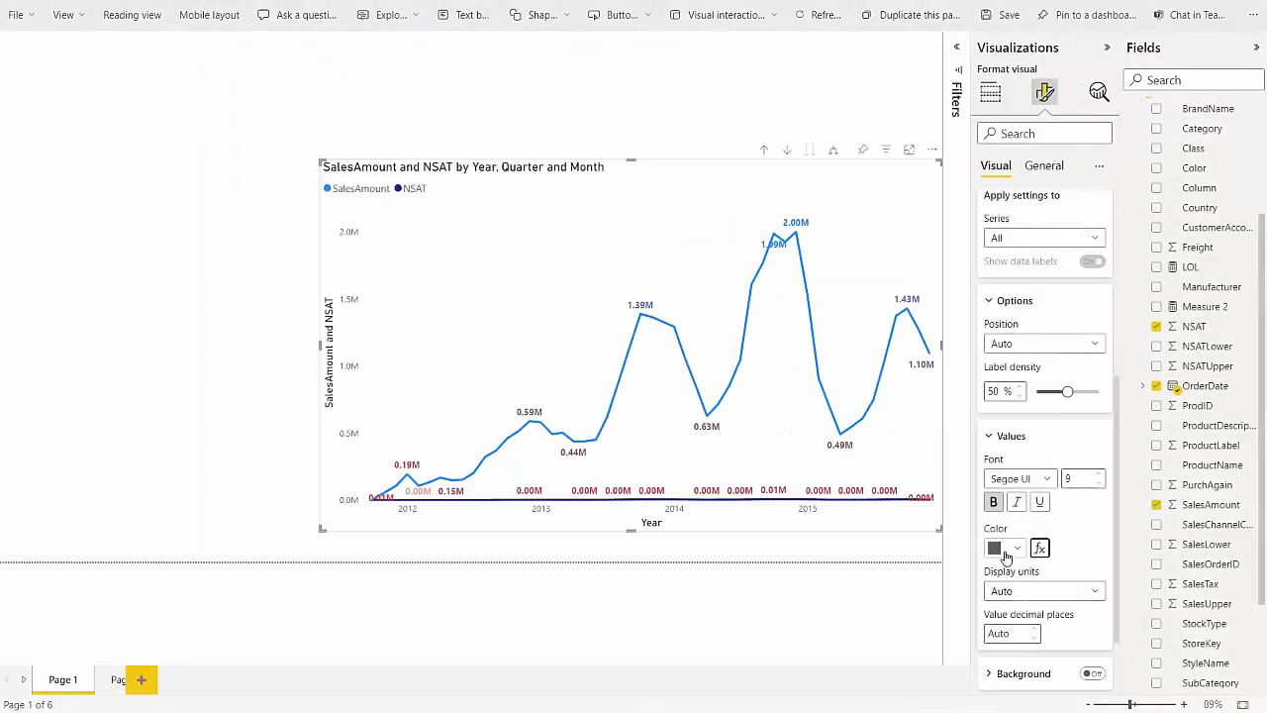
click(1008, 549)
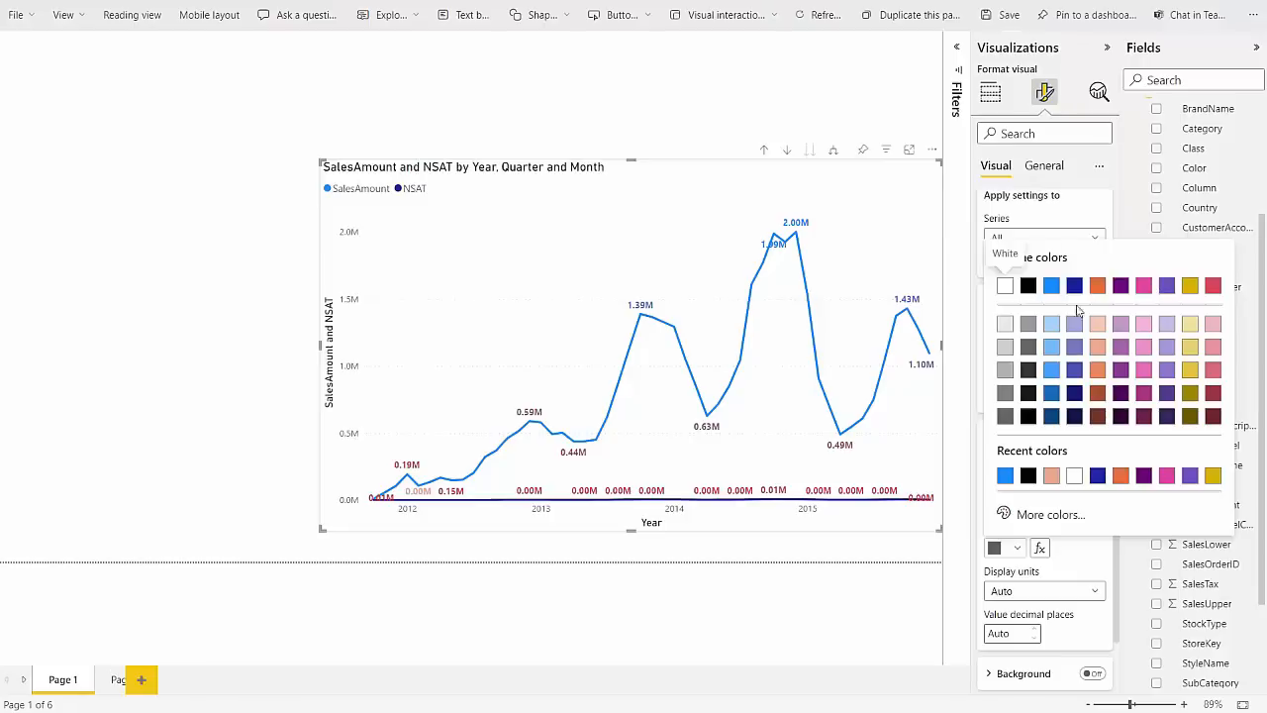
click(1027, 287)
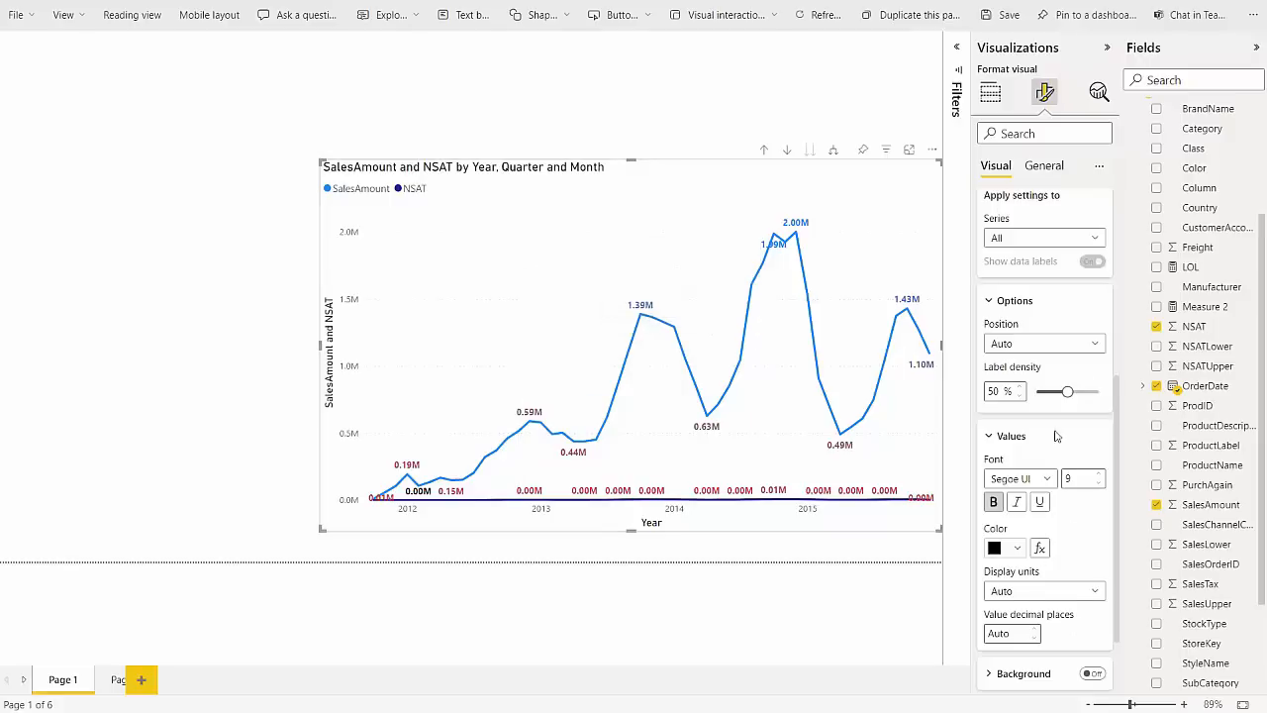
- Compare the data label color settings of the SalesAmount series, the NSAT series and all series
click(1005, 239)
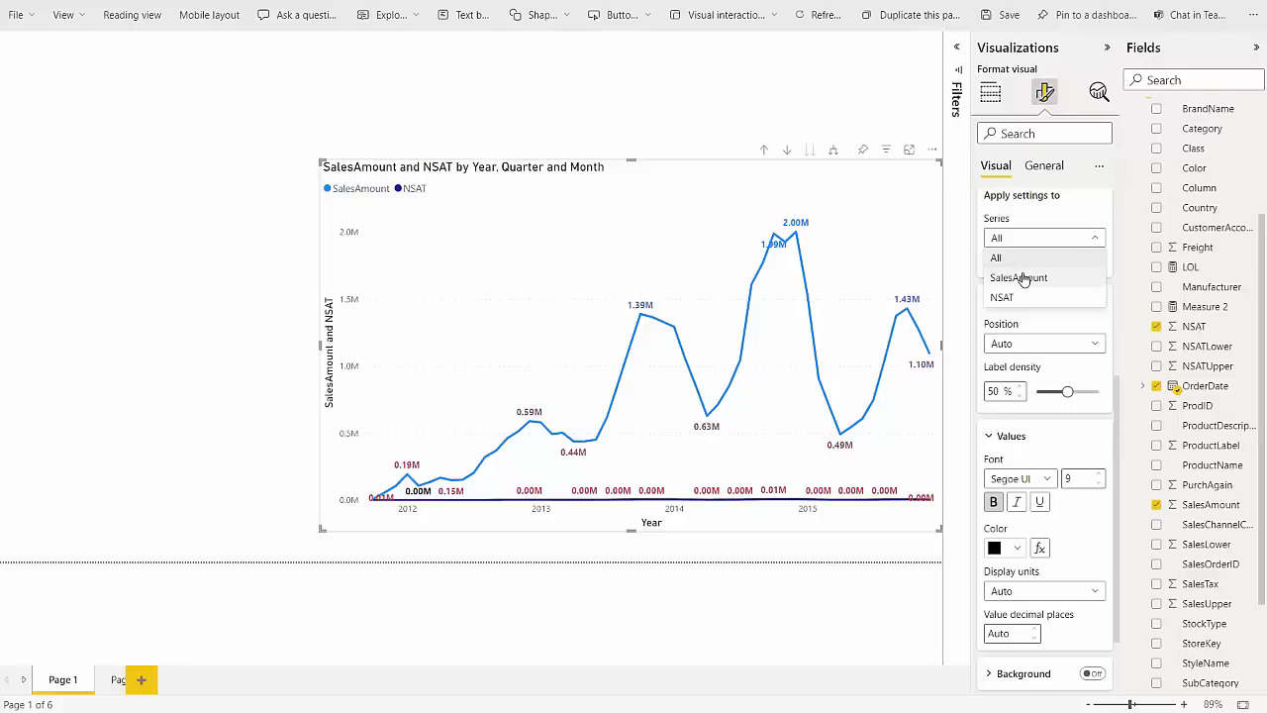
click(1022, 278)
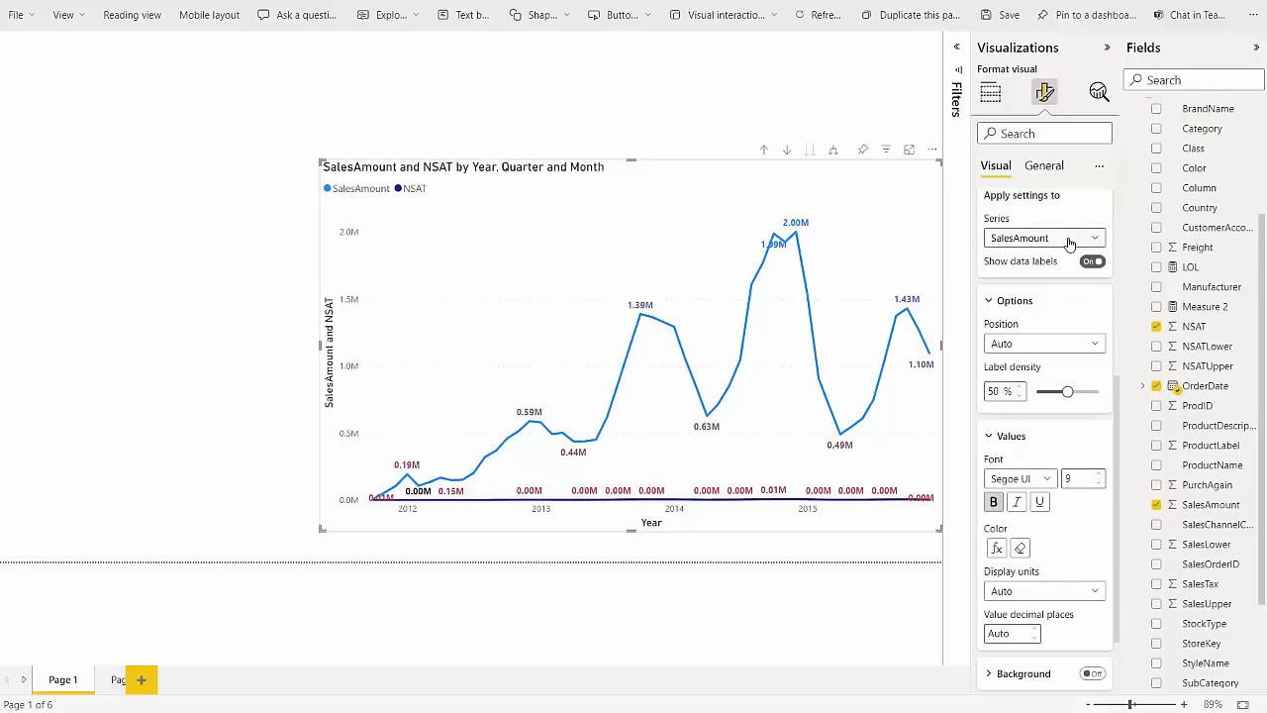
click(1069, 241)
click(1057, 300)
click(1057, 241)
click(1057, 260)
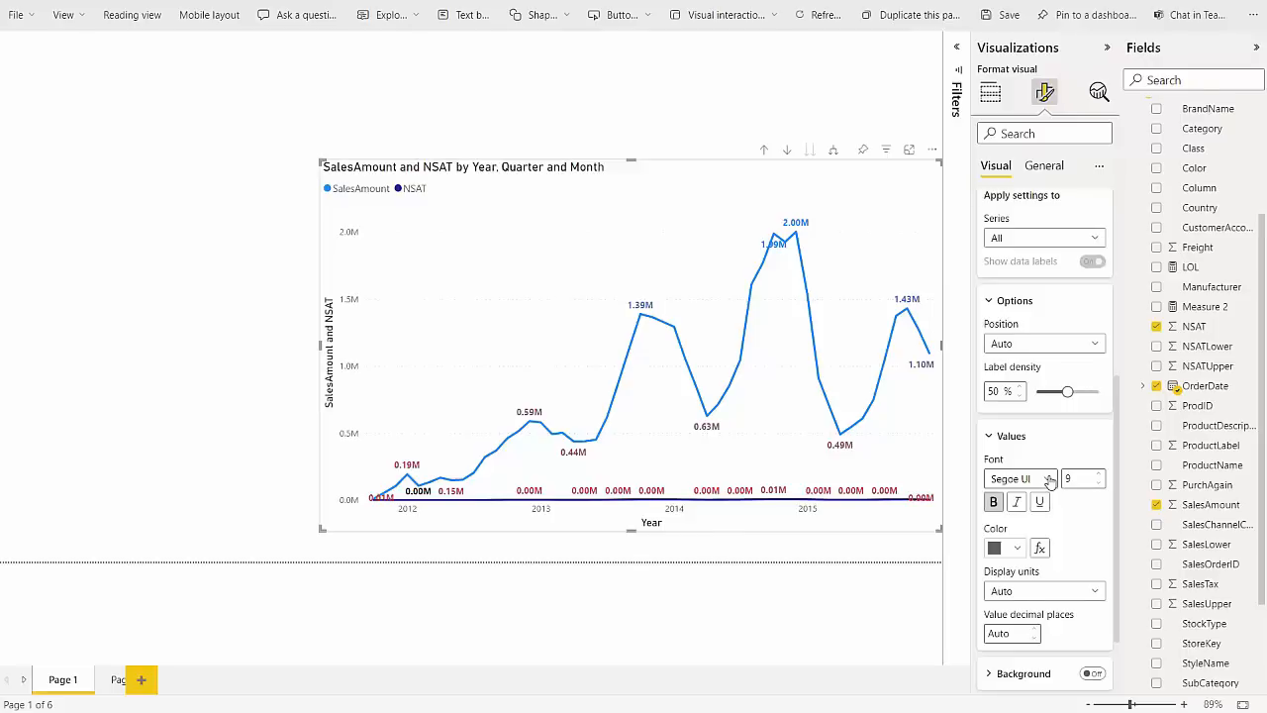
- Clear the conditional label color formatting from the SalesAmount series and the NSAT series
click(1048, 246)
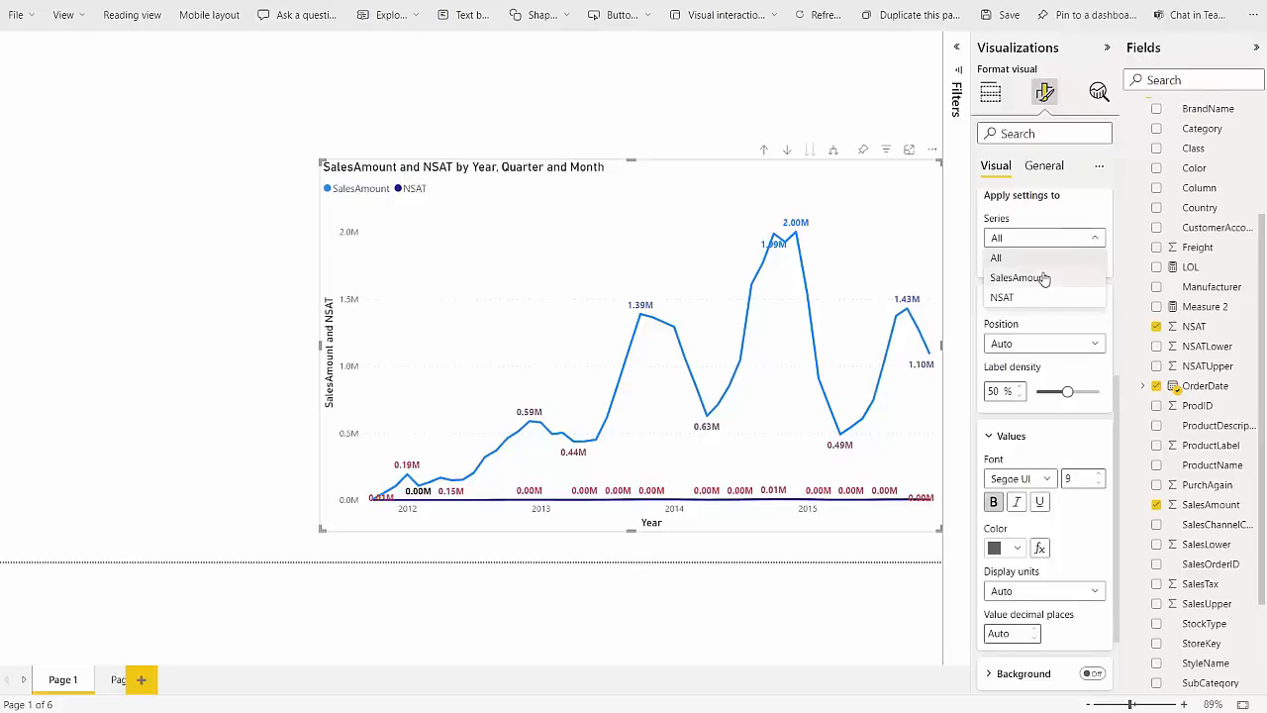
click(1043, 278)
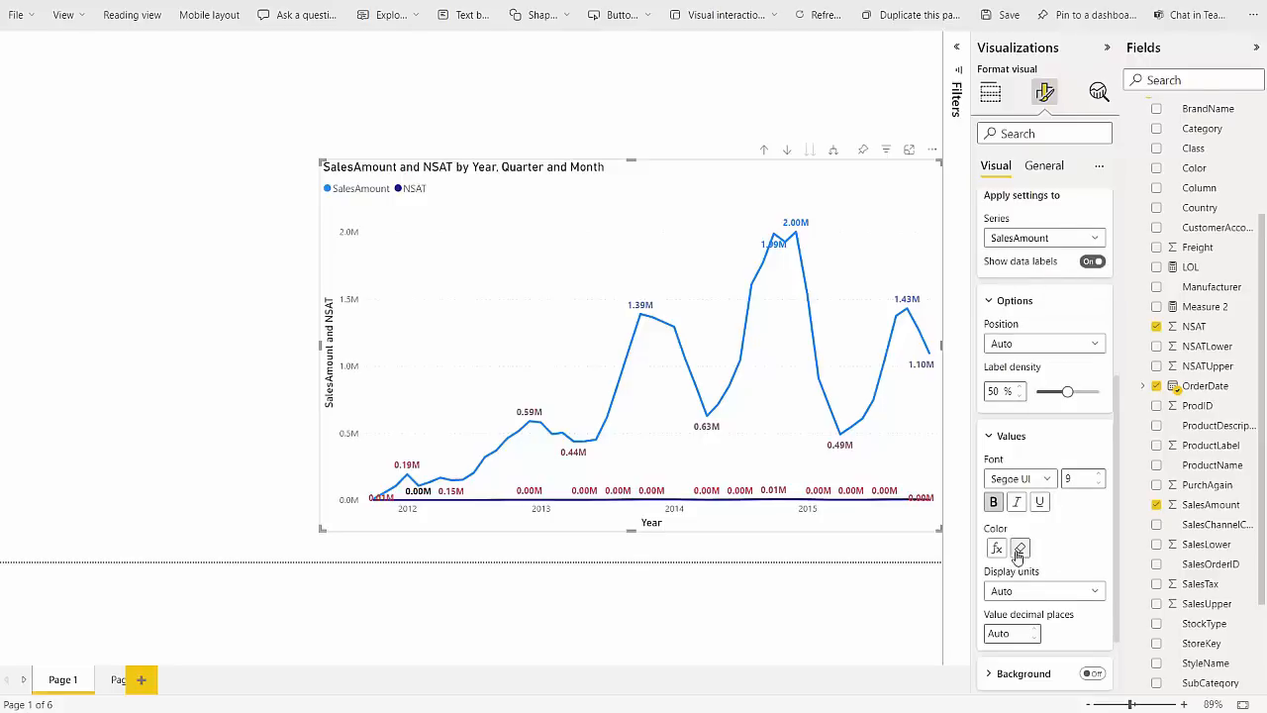
click(1093, 242)
click(1039, 297)
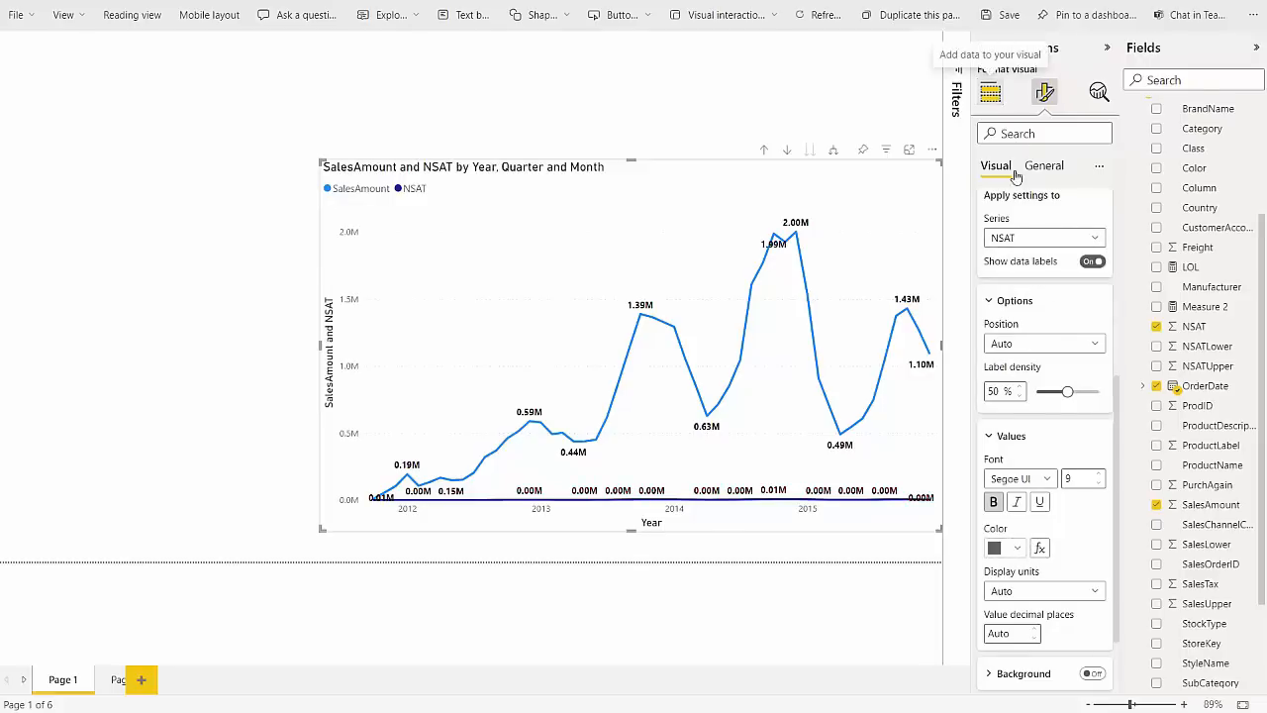
- Remove the NSAT field from the line chart's Y-axis, keeping only SalesAmount
click(989, 92)
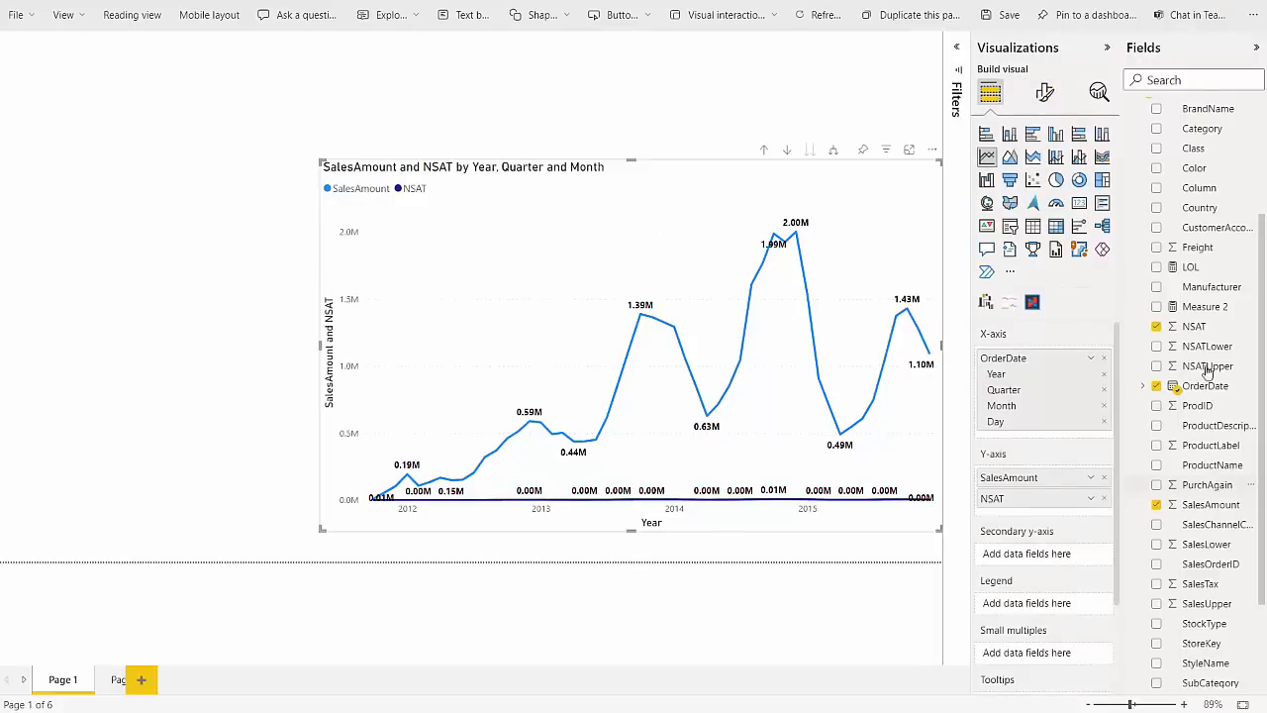
drag(1195, 168, 1124, 522)
click(1104, 498)
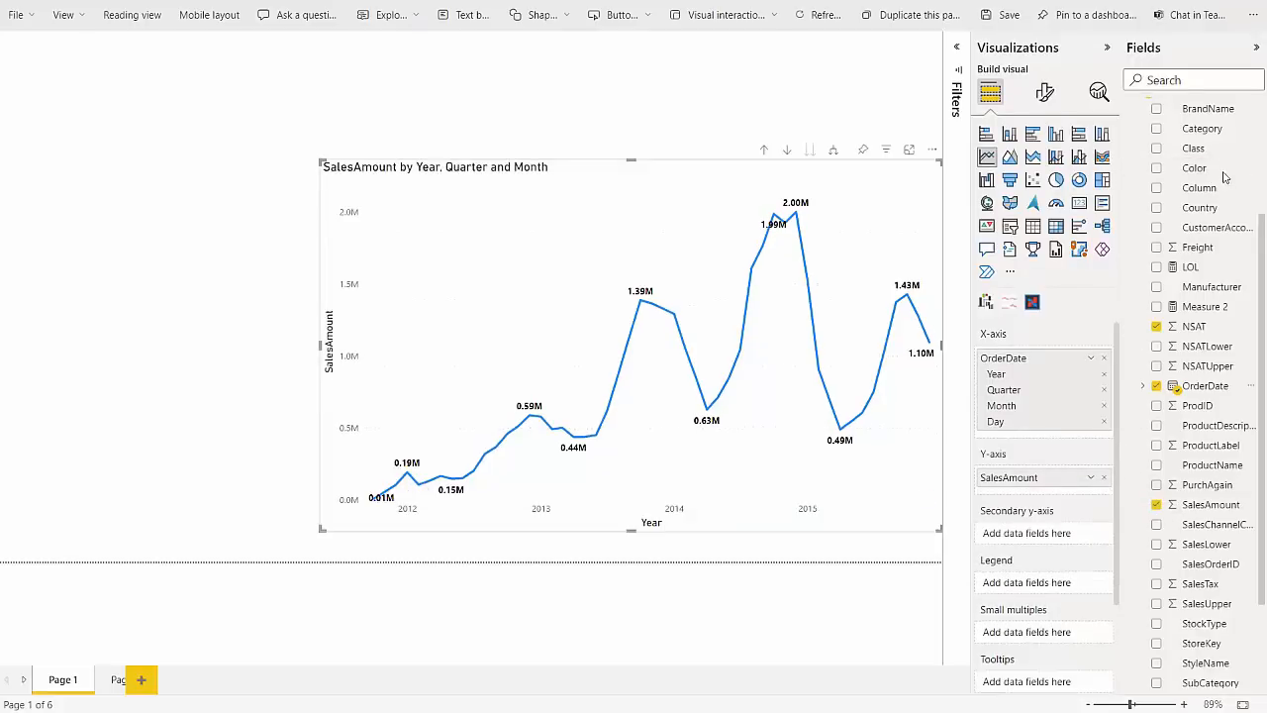
- Add Category to the line chart's legend and review the data label settings for all series
drag(1216, 132, 1059, 574)
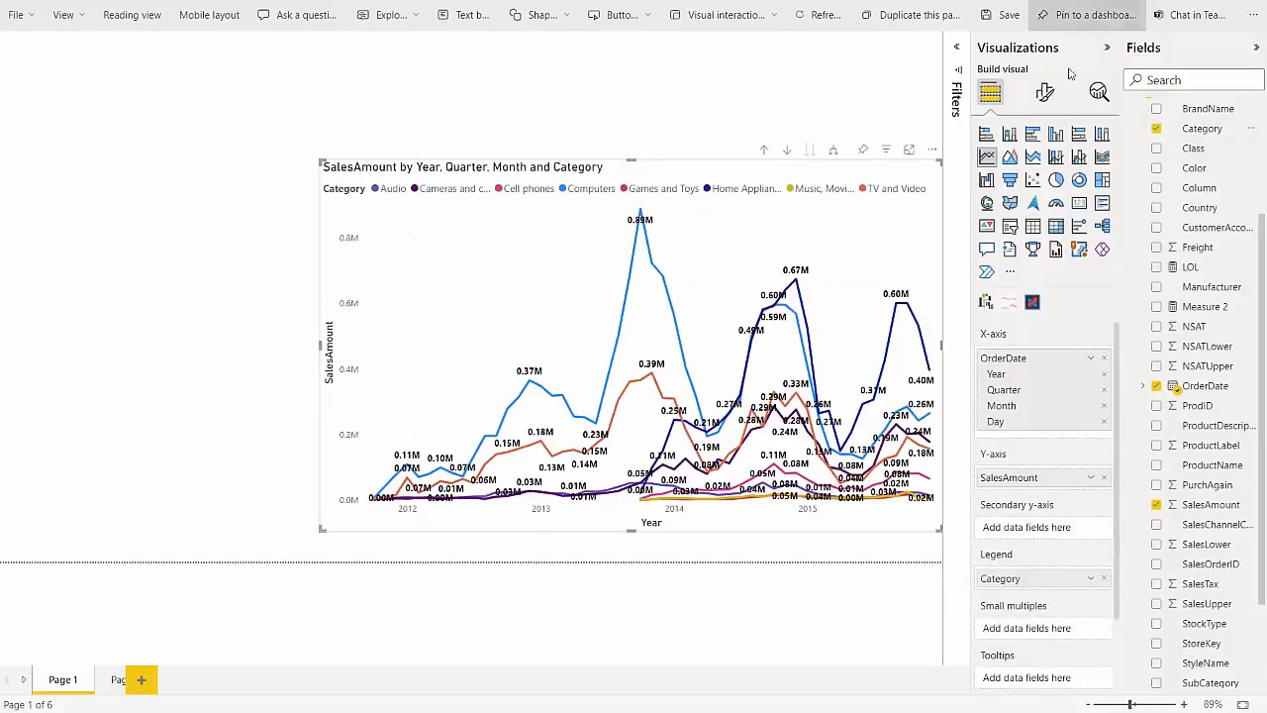
click(1045, 92)
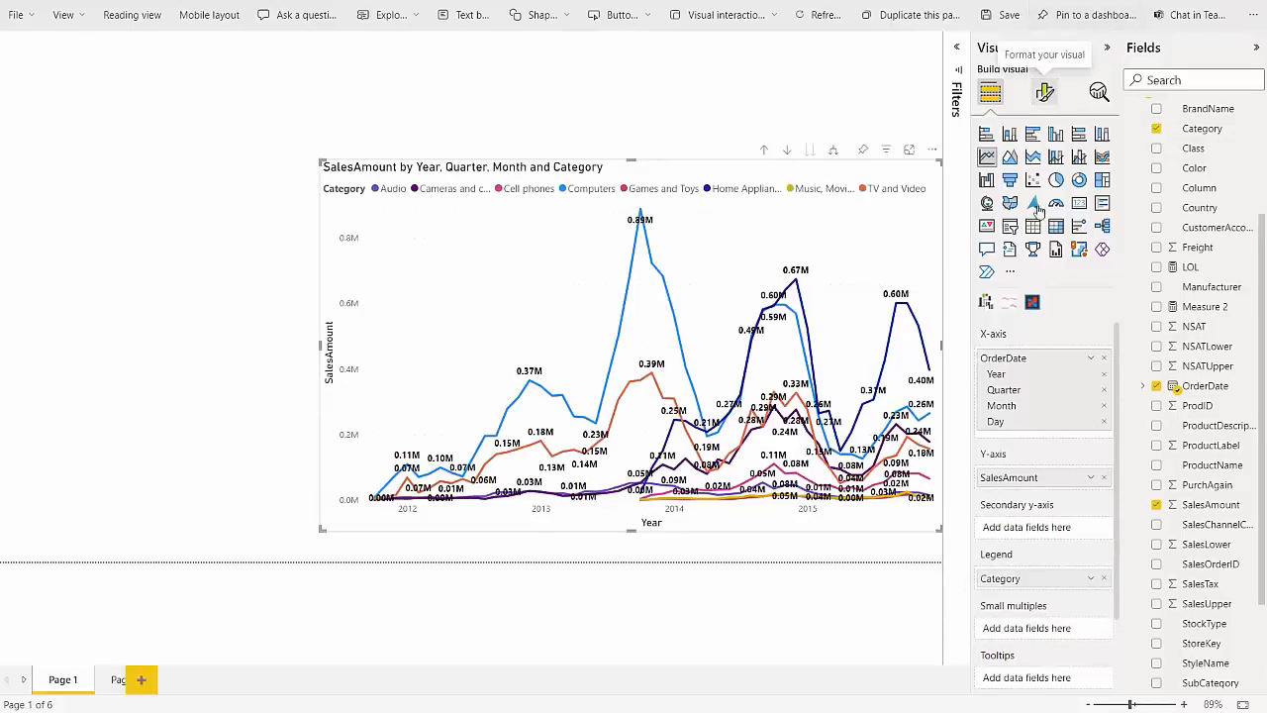
scroll(1020, 450, down, 4)
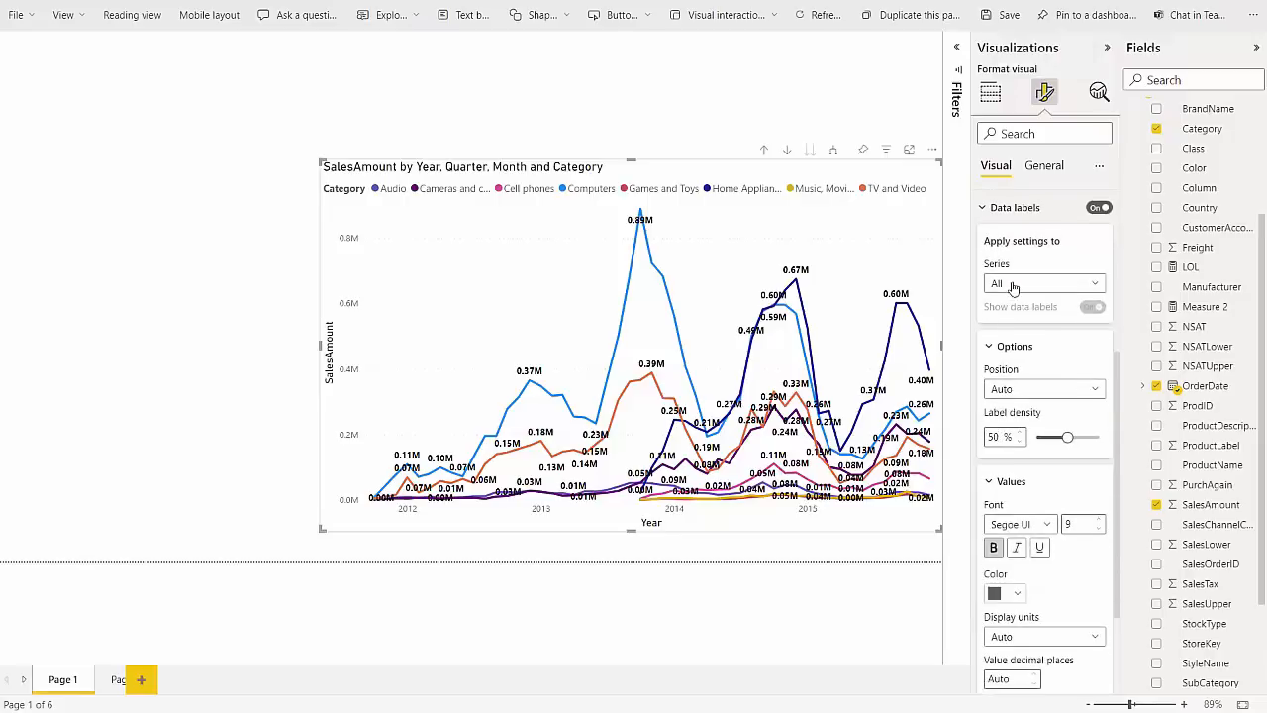
scroll(1027, 515, down, 2)
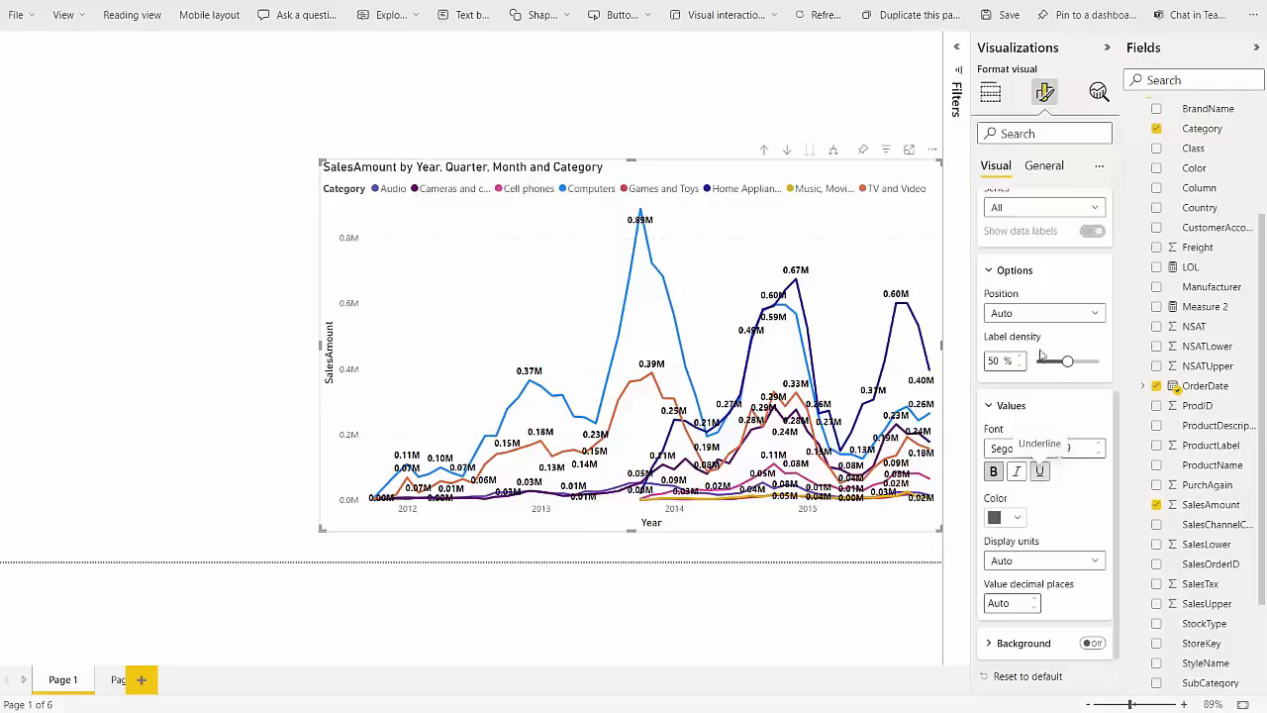
click(996, 96)
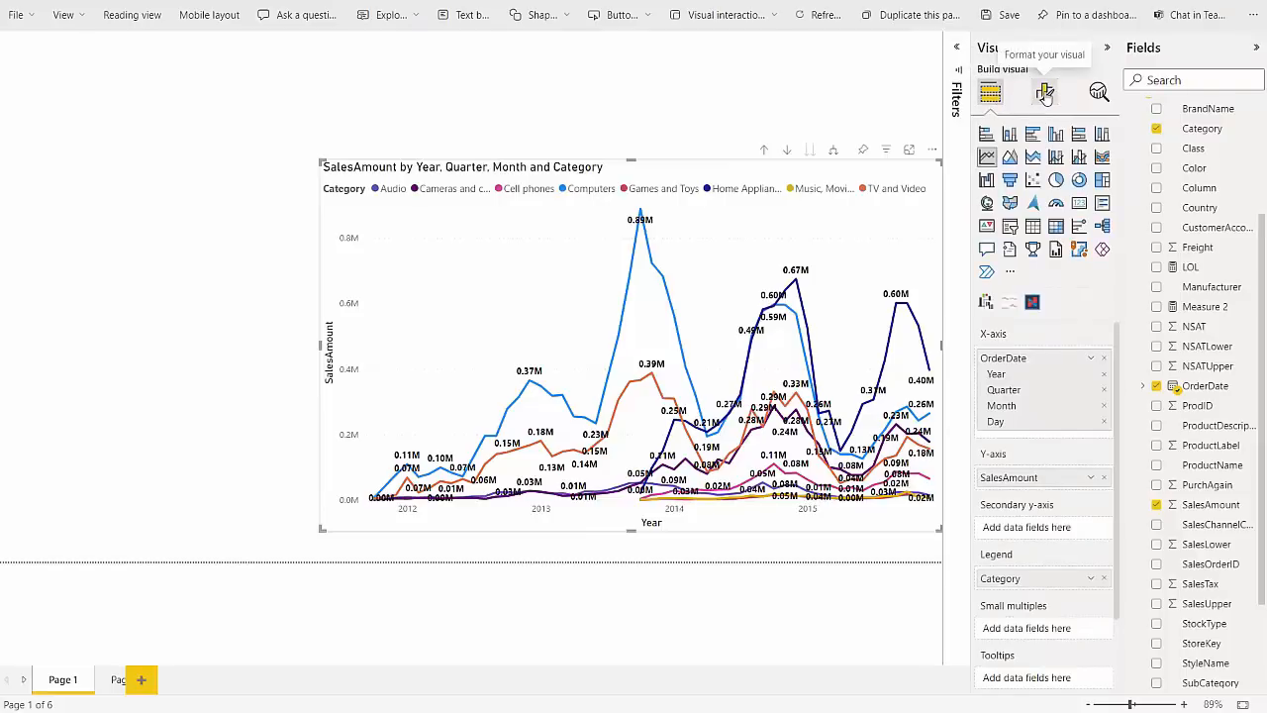
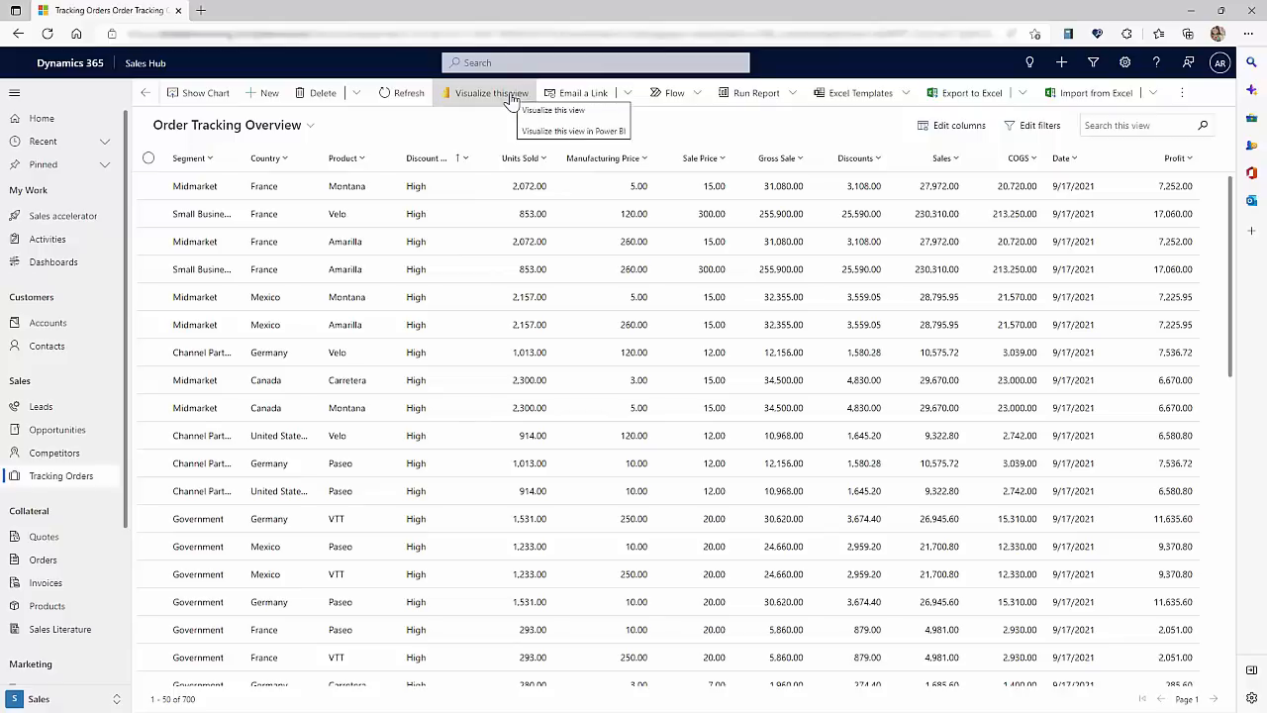
- In Dynamics 365, visualize the Order Tracking Overview view in Power BI and add the Discounts field to the quick summary
click(492, 93)
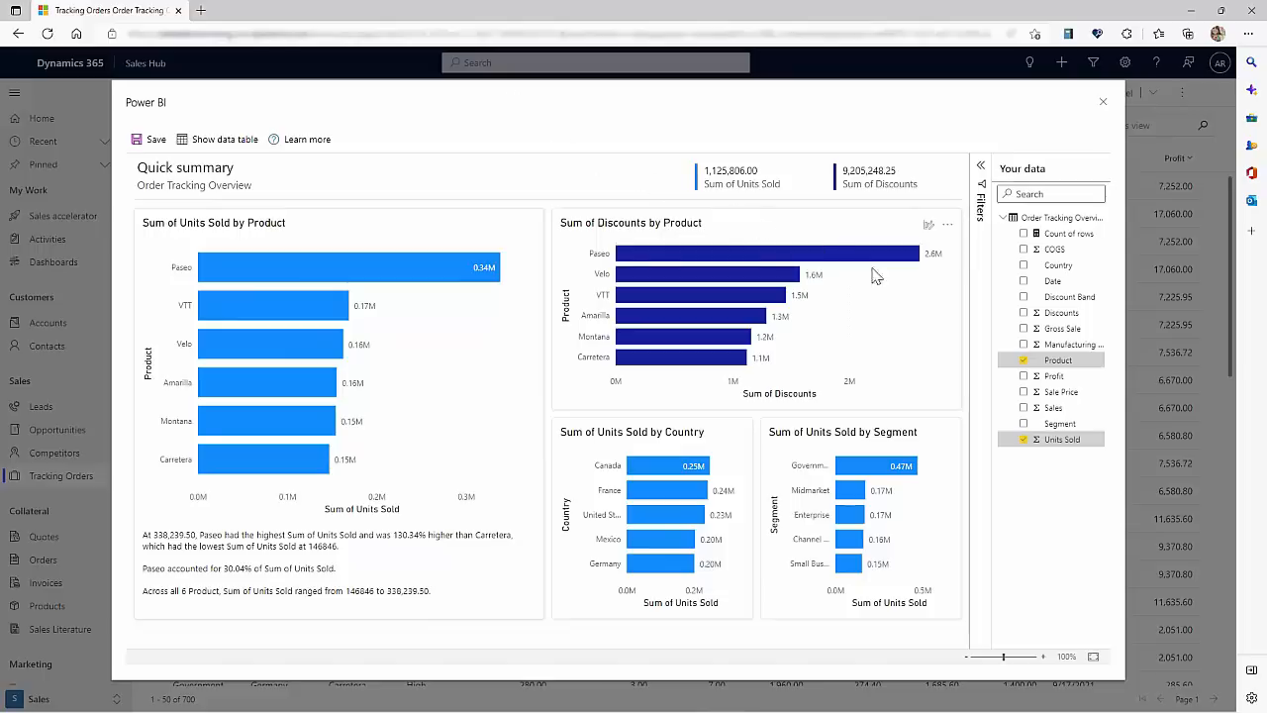
click(1022, 314)
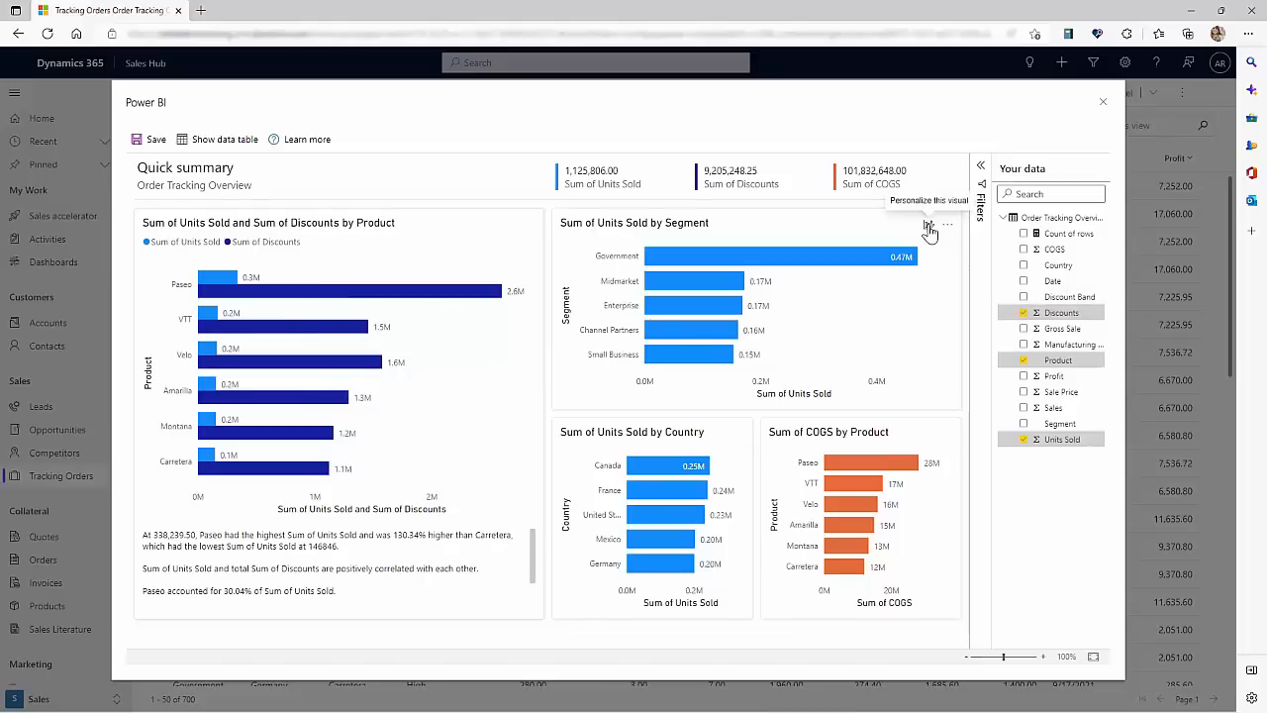
- Examine the personalization options of the Sum of Units Sold by Segment chart: visualization types, Y-axis fields and X-axis aggregations
click(928, 227)
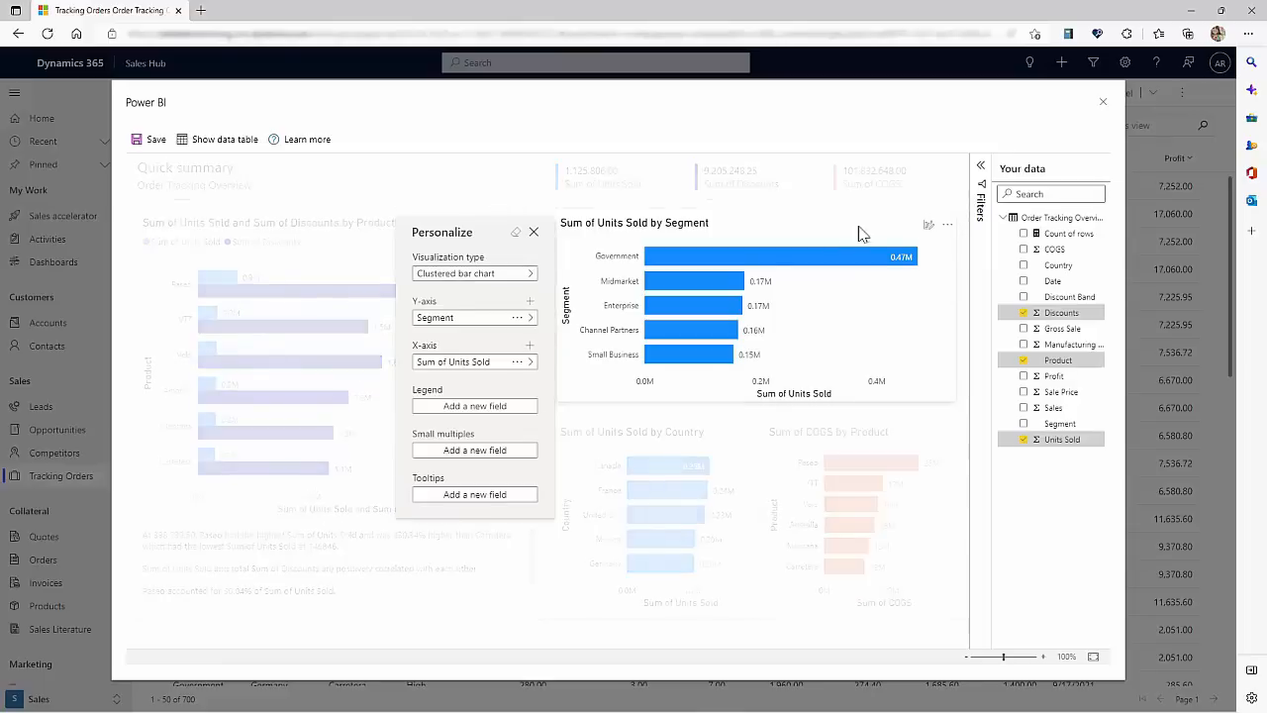
click(530, 276)
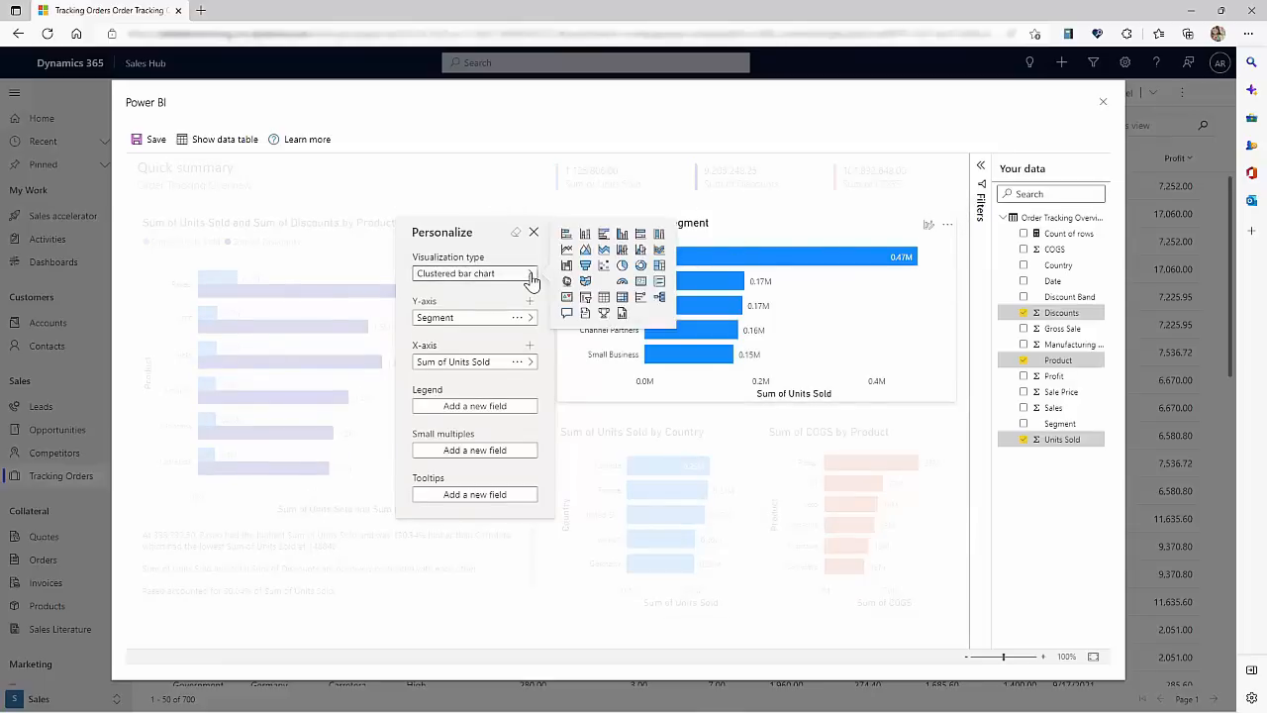
click(530, 321)
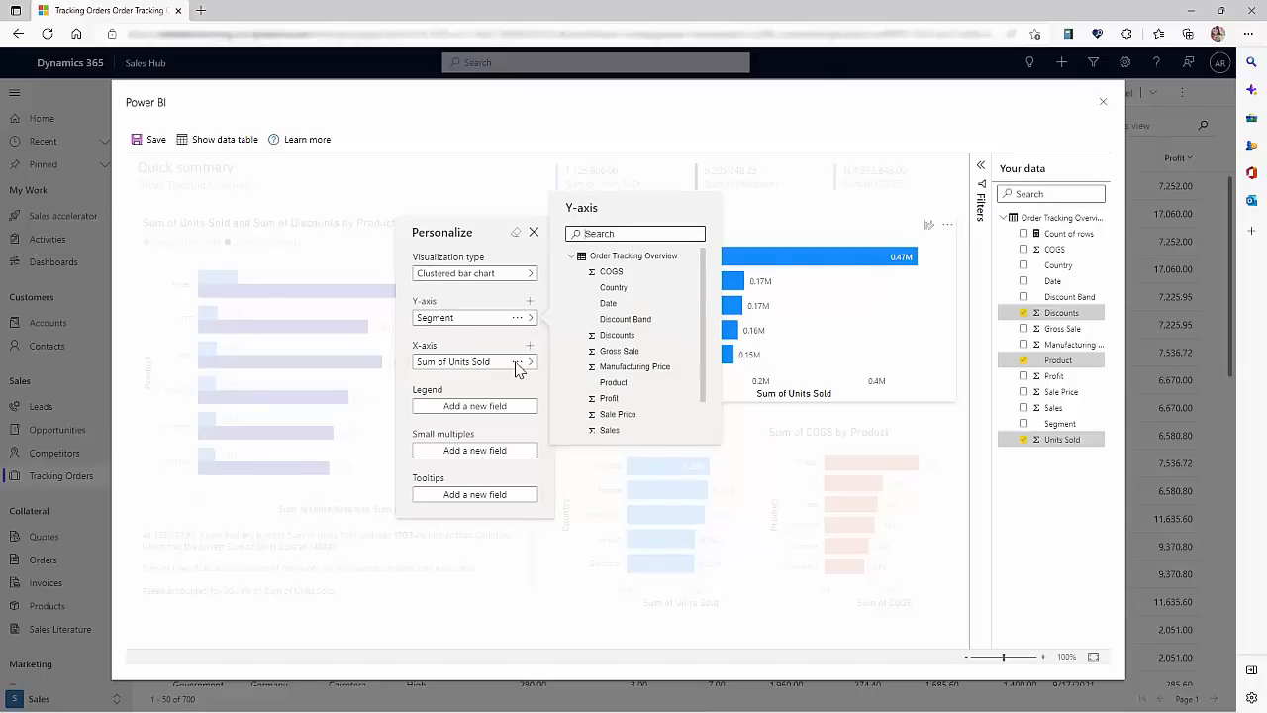
click(516, 362)
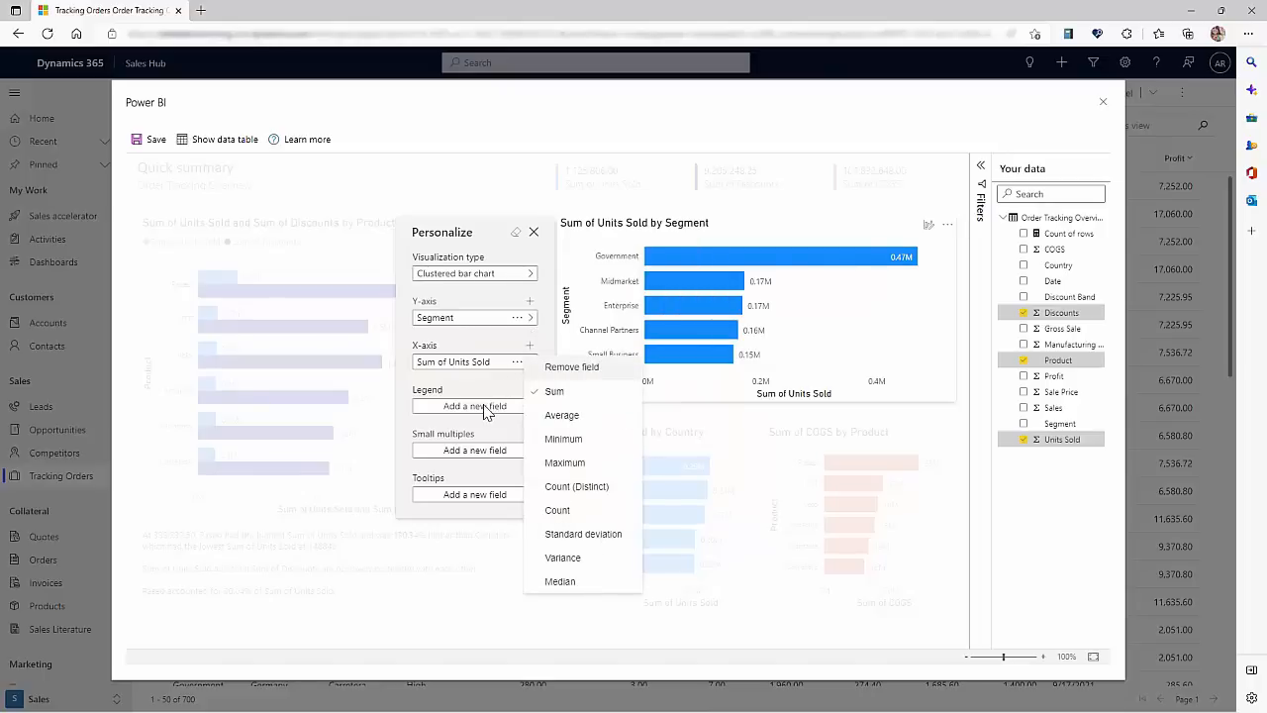
click(400, 184)
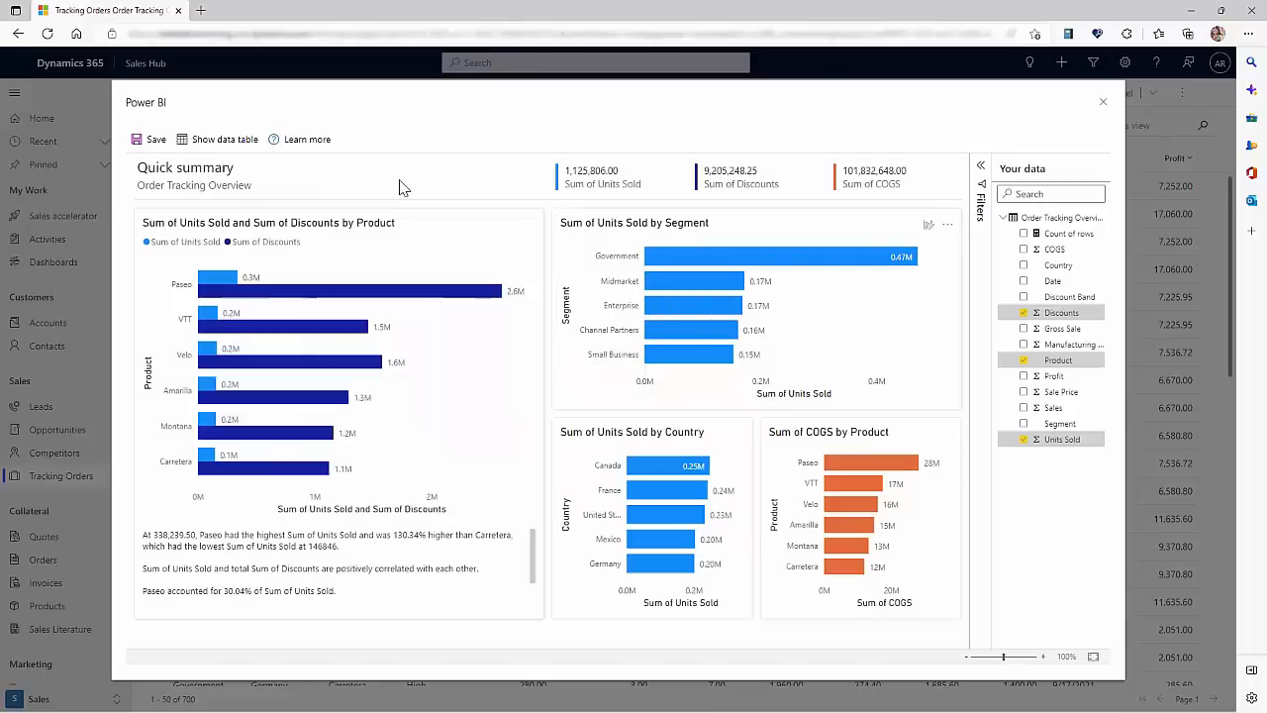
- Save the quick summary report to Power BI under the file name Order Tracking Report
click(153, 139)
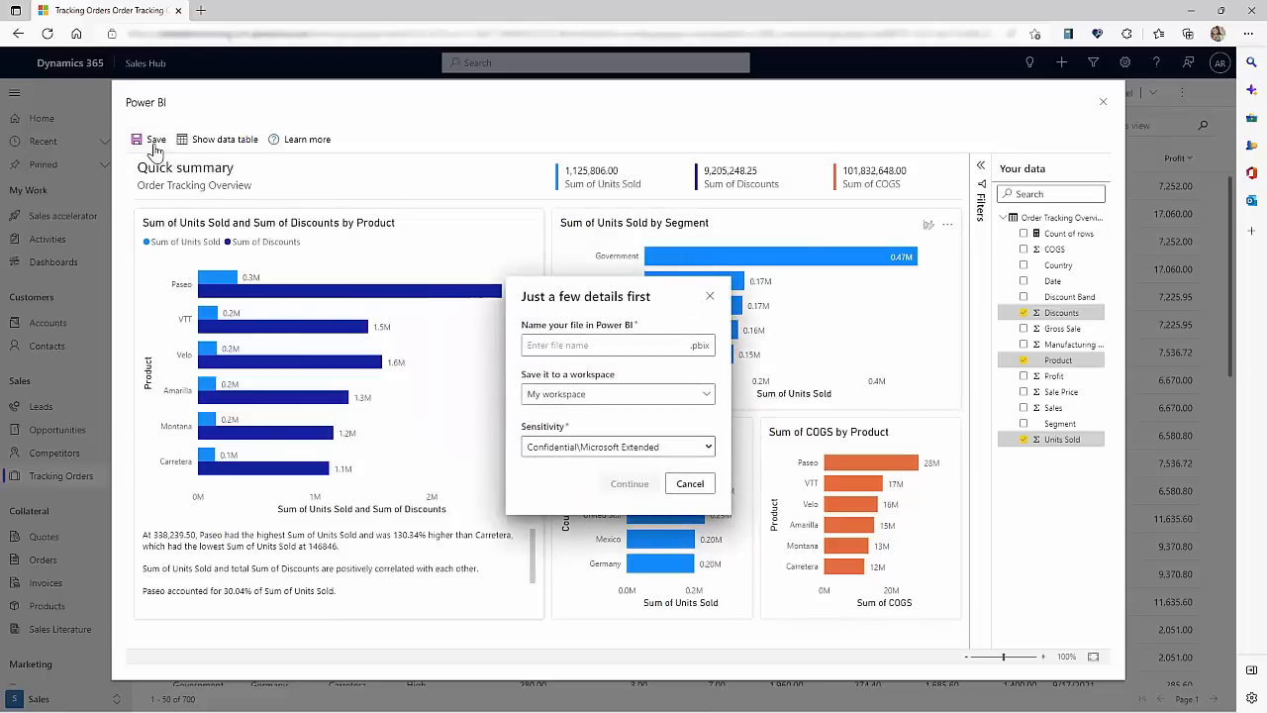
text(Order T)
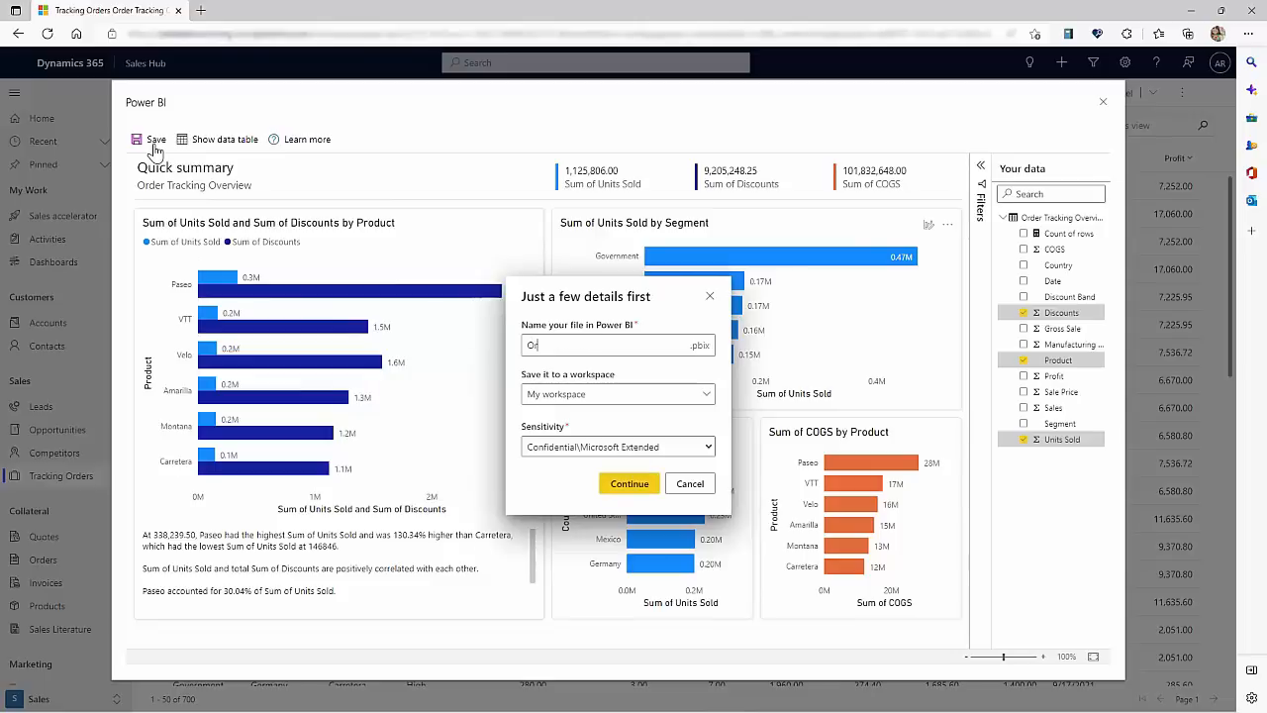
text(racking Report)
click(618, 489)
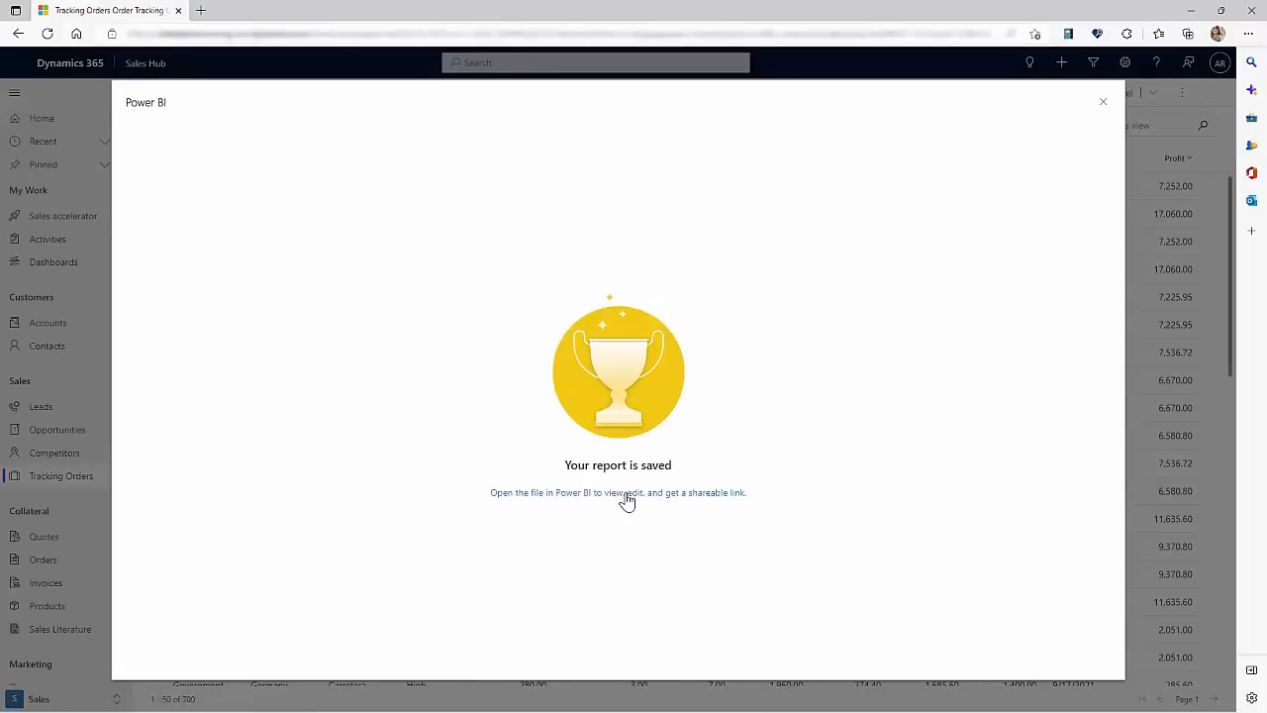
- Open the saved Order Tracking Report in Power BI and review its file options
click(625, 498)
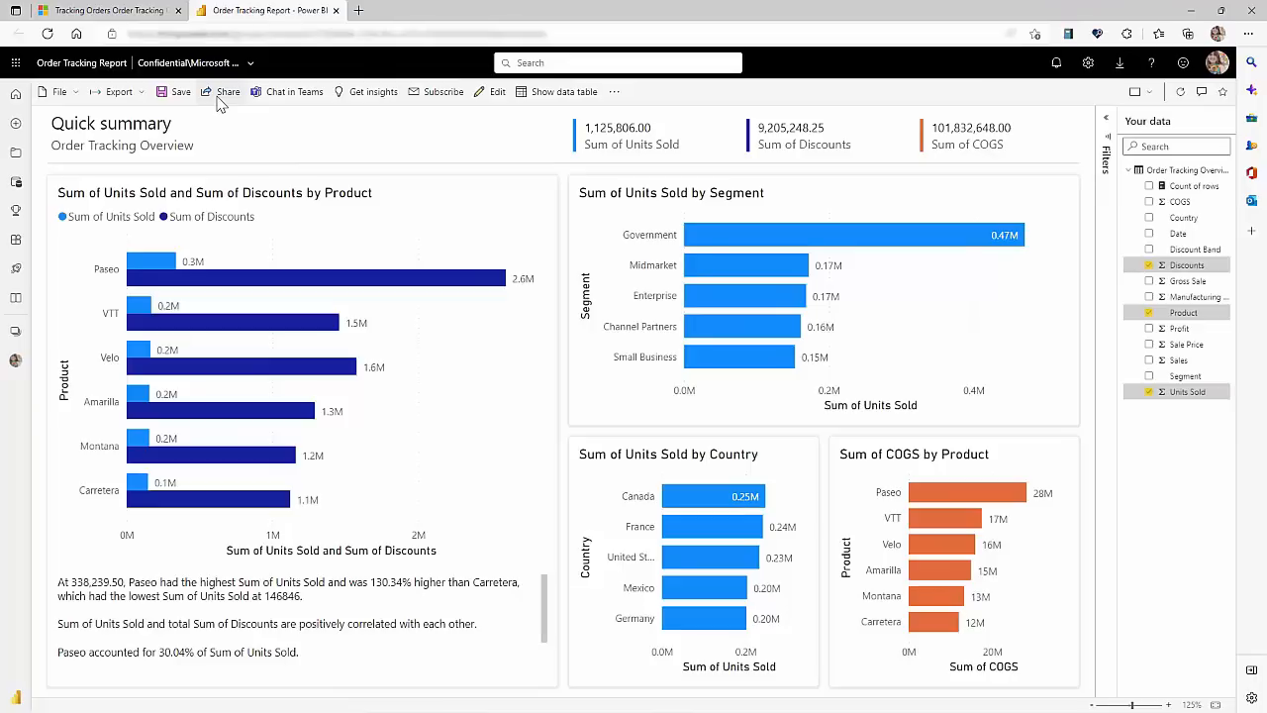
click(62, 92)
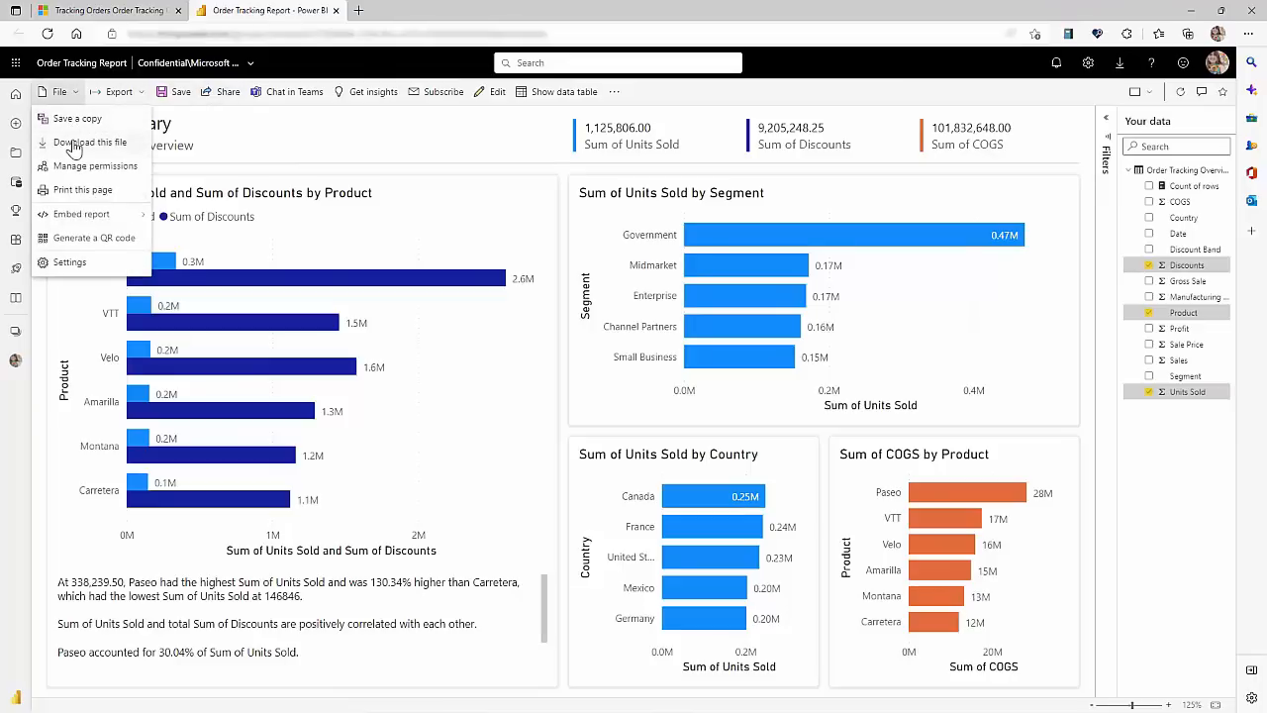
click(198, 174)
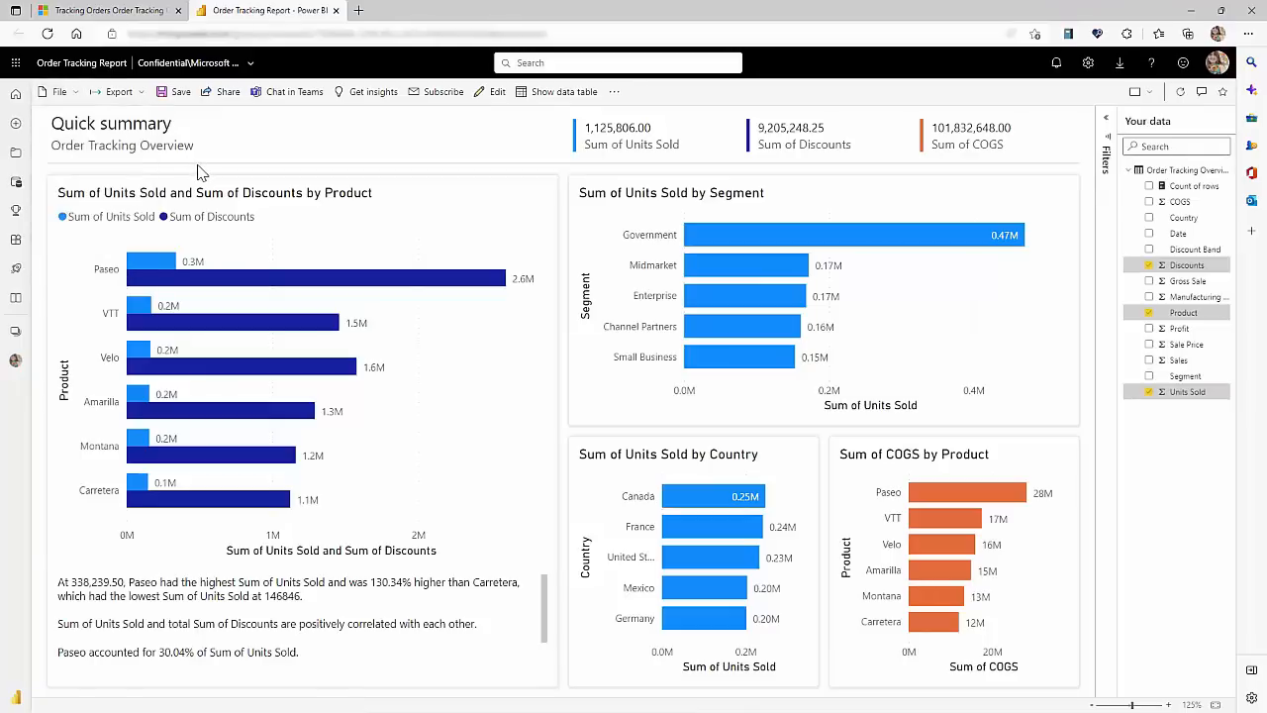